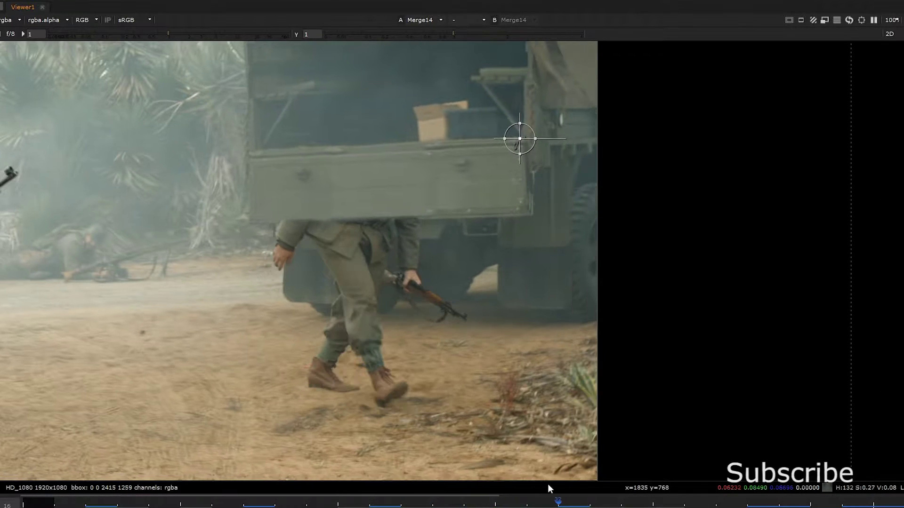
Examine the merged result at frame 32, focusing on the truck patch covering the walking soldier.
scroll(370, 298, "down", 3)
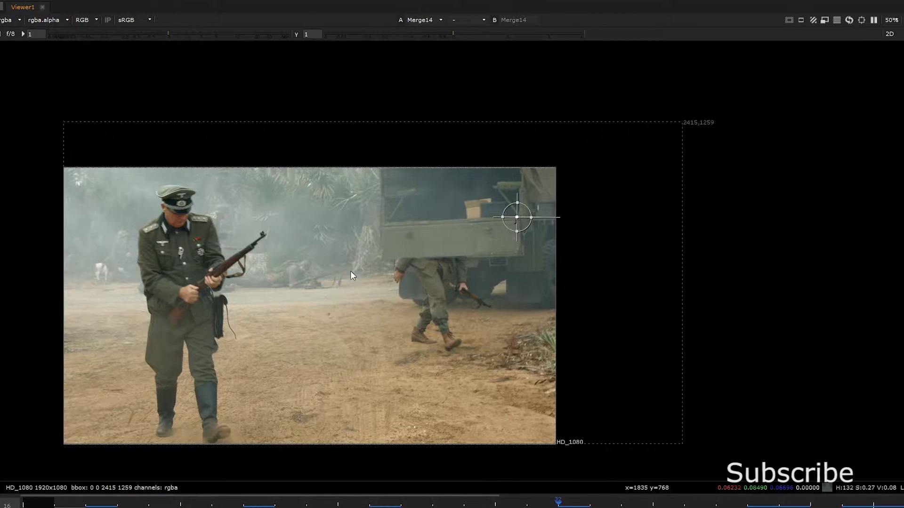
key("space")
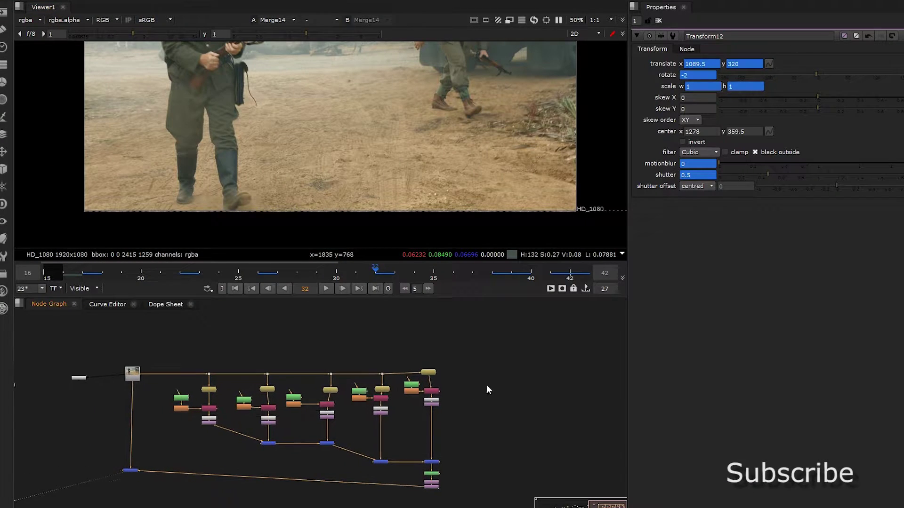
middle_click_drag(486, 385, 504, 384)
middle_click_drag(396, 86, 367, 193)
scroll(371, 114, "up", 1)
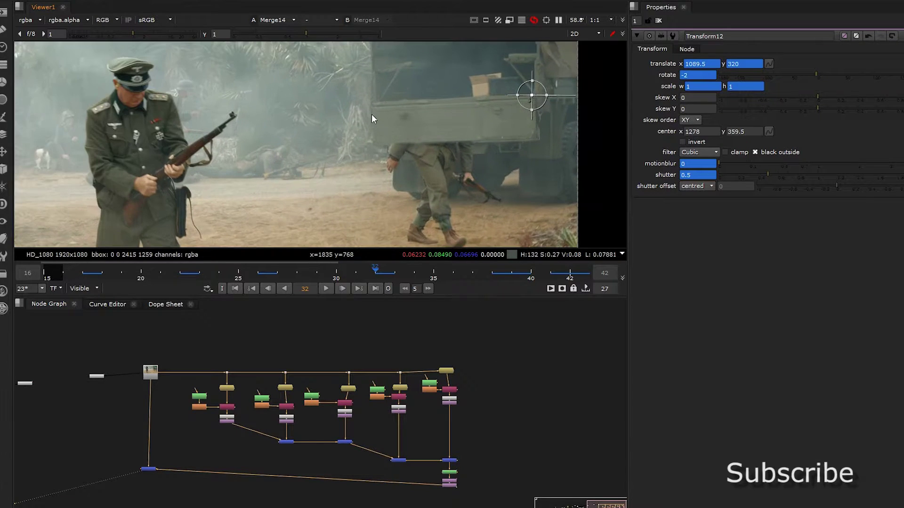
scroll(371, 115, "up", 1)
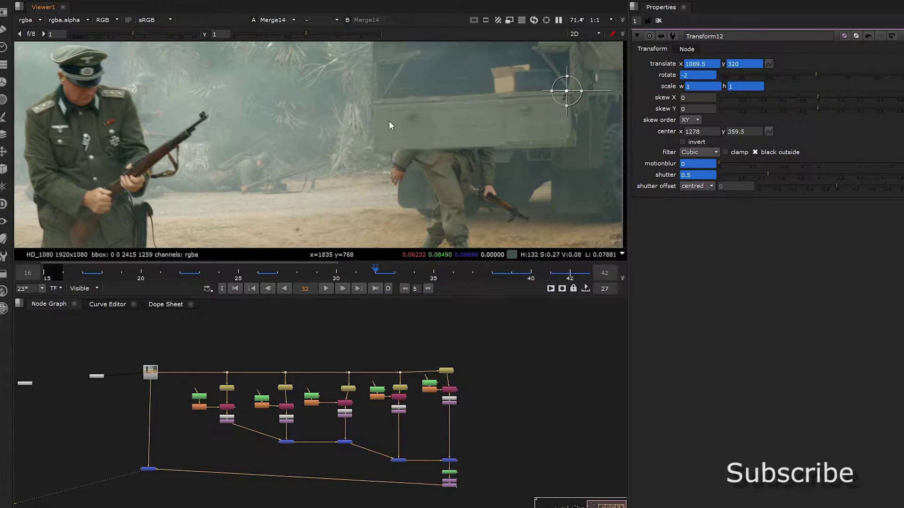
scroll(383, 146, "up", 6)
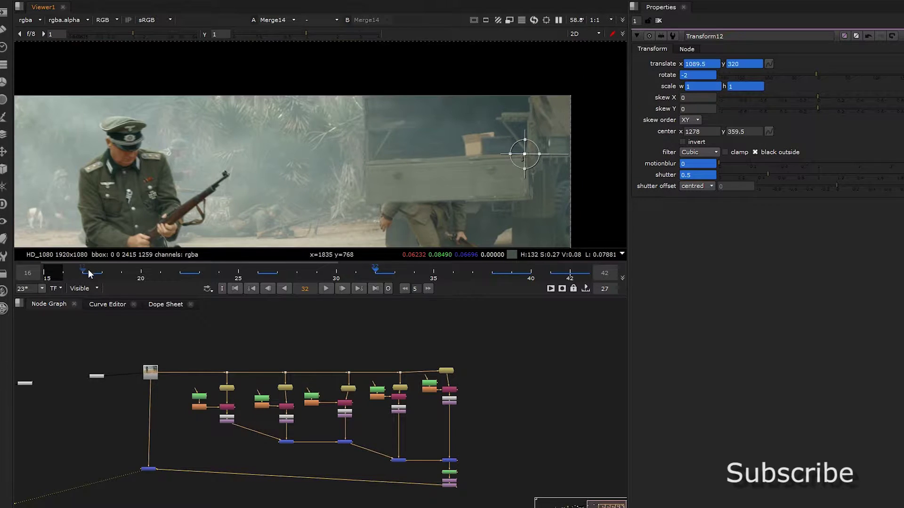
scroll(294, 104, "down", 5)
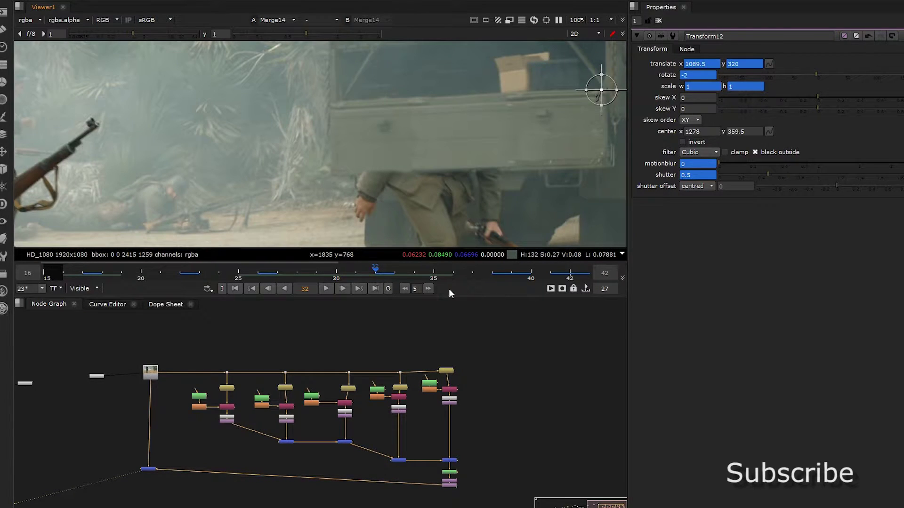
Move the lower-left merge node down and enclose the truck patch nodes in a new backdrop.
middle_click_drag(366, 416, 393, 358)
left_click(176, 413)
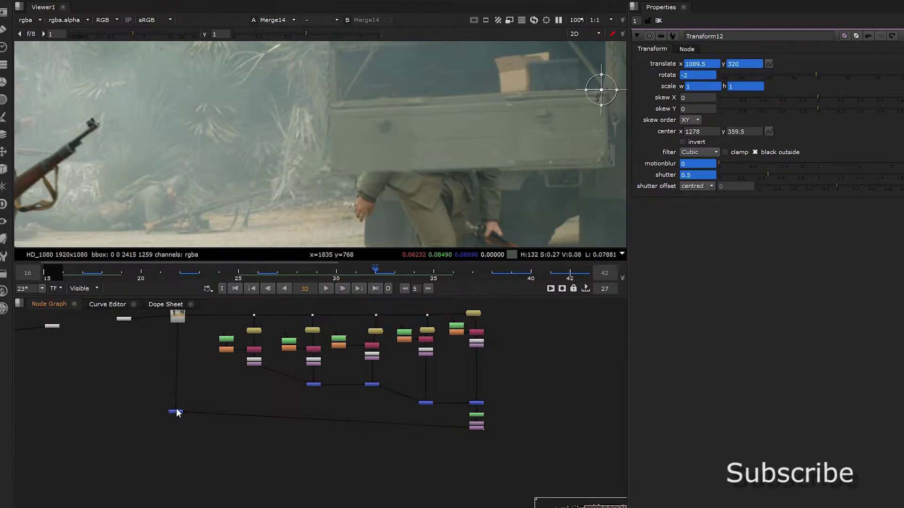
left_click_drag(176, 410, 172, 443)
middle_click_drag(533, 387, 464, 429)
left_click_drag(477, 325, 173, 494)
key("Tab")
type("bac")
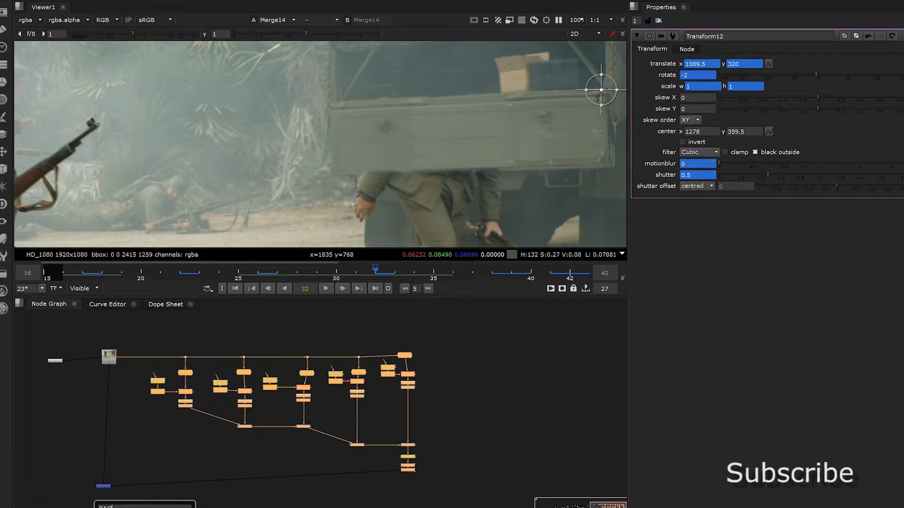
key("Return")
left_click(211, 340)
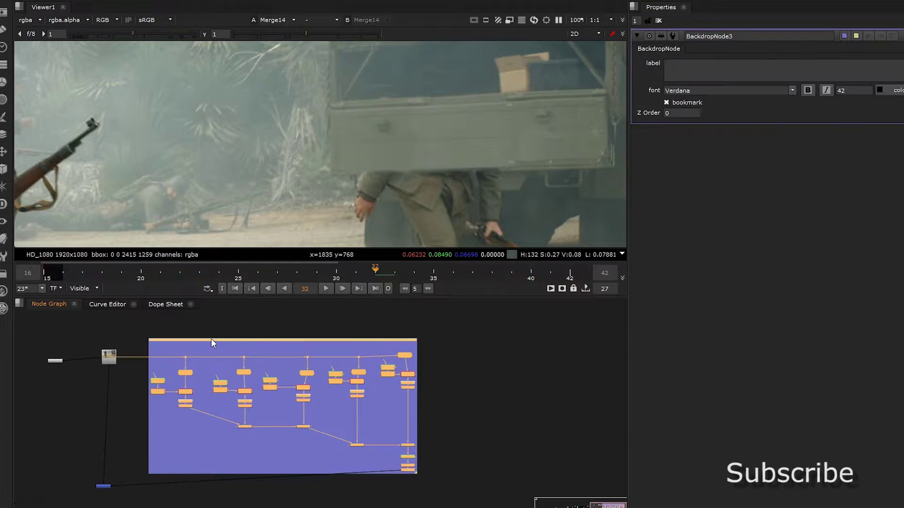
Label the new backdrop around the patch nodes TRUCK.
left_click(711, 78)
type("TRUCK")
left_click(471, 405)
middle_click_drag(294, 492, 401, 415)
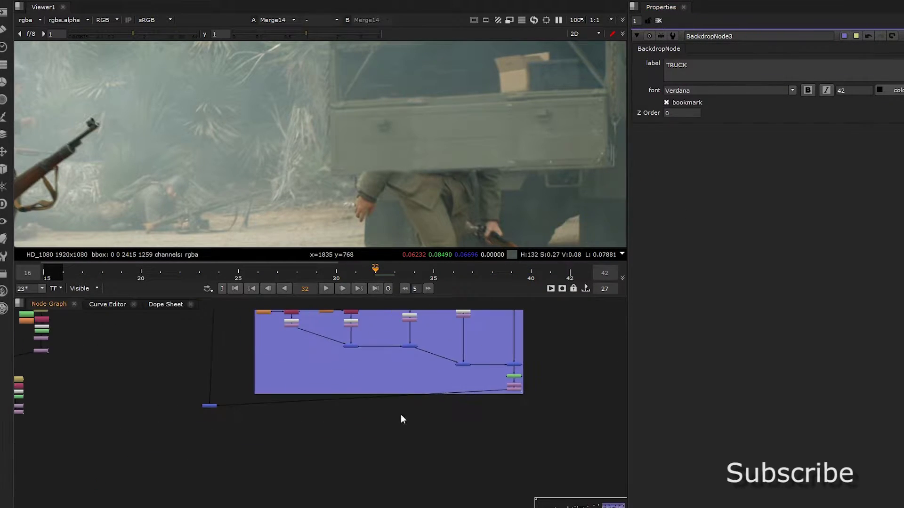
Insert a dot where the Read3 pipe branches to the TRUCK nodes and move Read3 well above it.
scroll(235, 419, "up", 2)
middle_click_drag(193, 396, 253, 382)
scroll(262, 373, "down", 5)
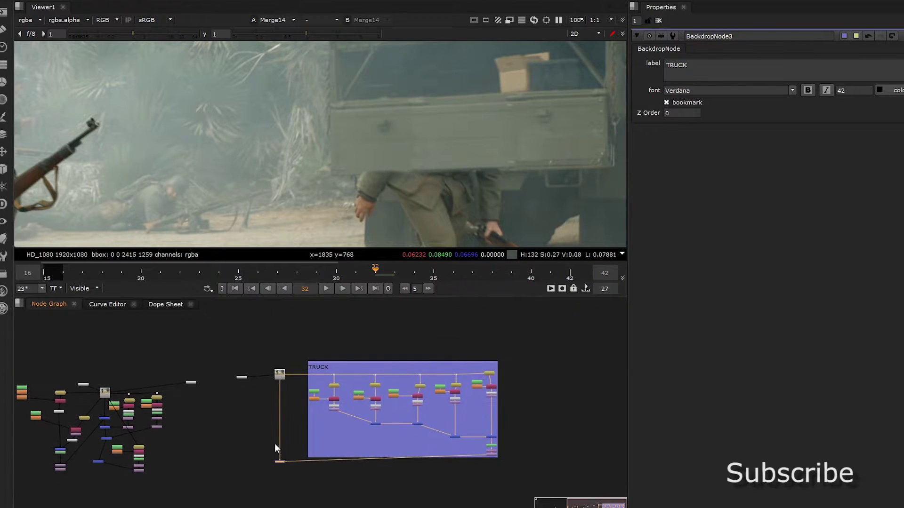
scroll(277, 447, "up", 3)
mouse_move(297, 360)
left_mouse_down()
mouse_move(292, 313)
mouse_move(292, 362)
left_mouse_up()
left_click(292, 326)
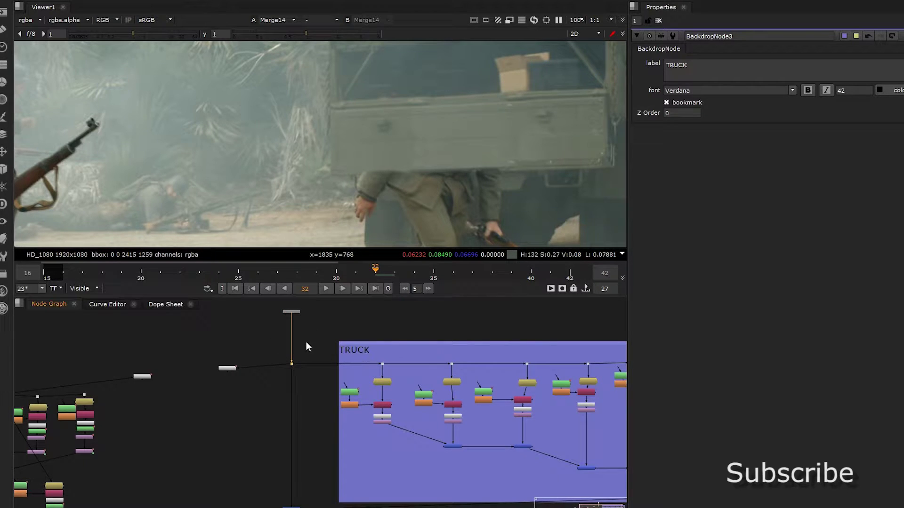
scroll(291, 476, "down", 3)
left_click_drag(285, 446, 293, 336)
Connect a new dot to Read3 and place it to the right of the plate's main pipe.
scroll(292, 314, "up", 4)
left_click(333, 398)
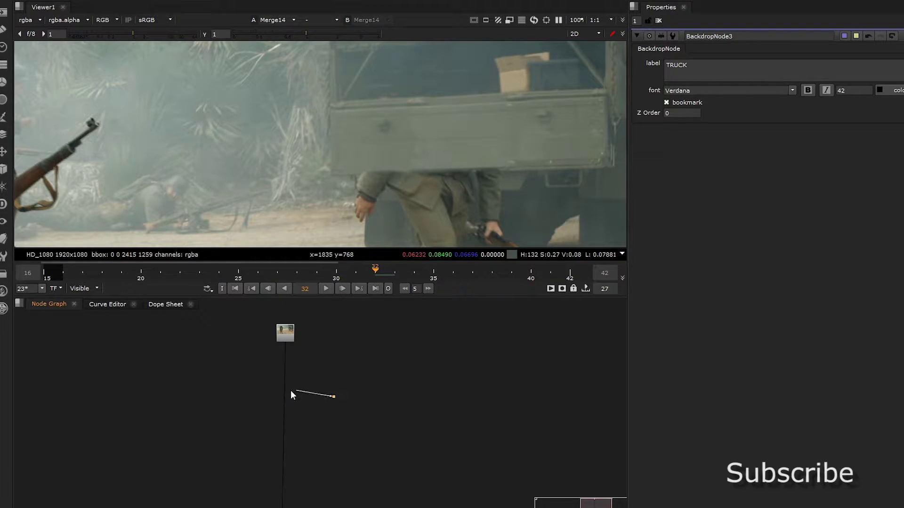
left_click_drag(284, 376, 284, 336)
left_click_drag(336, 396, 352, 365)
Add a FrameHold node below the new dot and set its first frame to 32.
left_click(339, 386)
key("Tab")
type("fram")
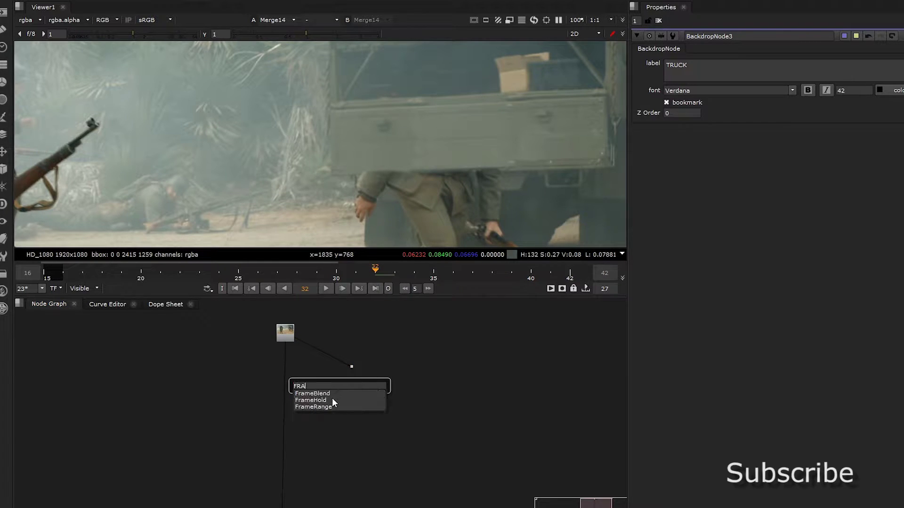
left_click(332, 399)
scroll(338, 388, "up", 4)
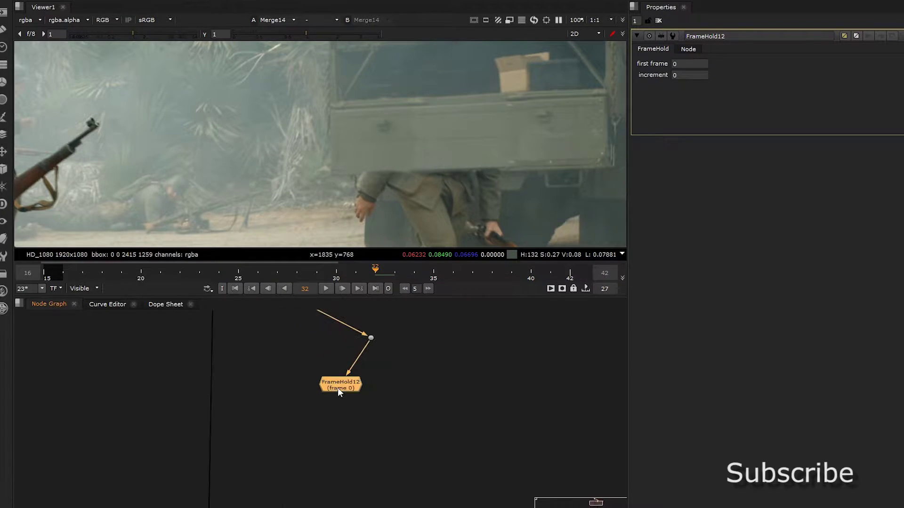
double_click(687, 64)
type("32")
left_click(484, 373)
Rearrange the dot and the FrameHold node so the new branch runs level with Read3.
left_click_drag(346, 384, 370, 366)
scroll(370, 366, "down", 2)
middle_click_drag(370, 366, 366, 395)
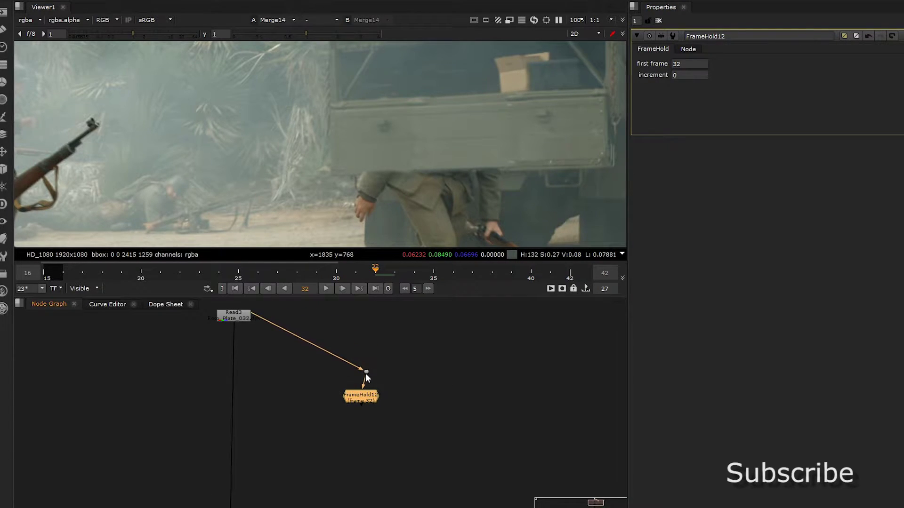
left_click_drag(366, 372, 361, 313)
left_click_drag(365, 395, 360, 345)
middle_click_drag(360, 326, 343, 369)
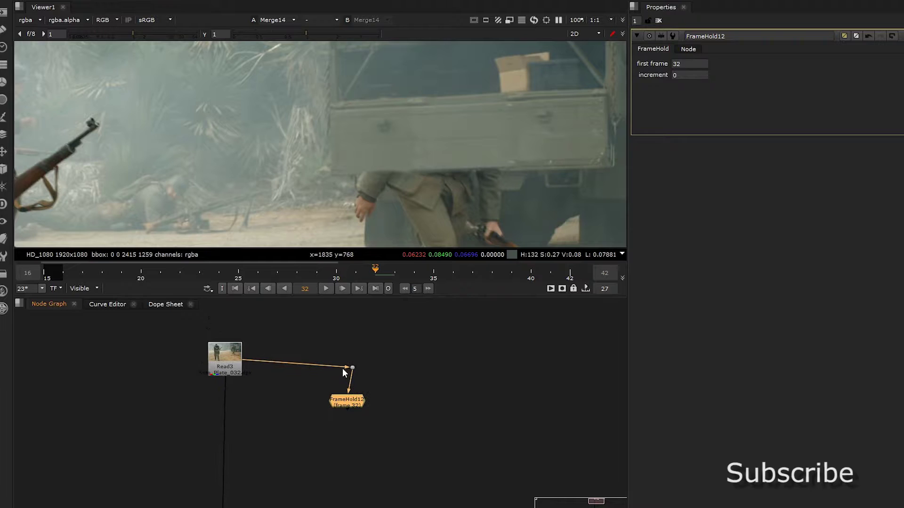
left_click_drag(353, 368, 353, 357)
Add Roto, Blur and Copy nodes in sequence and connect the Copy node's B input to the FrameHold.
key("Tab")
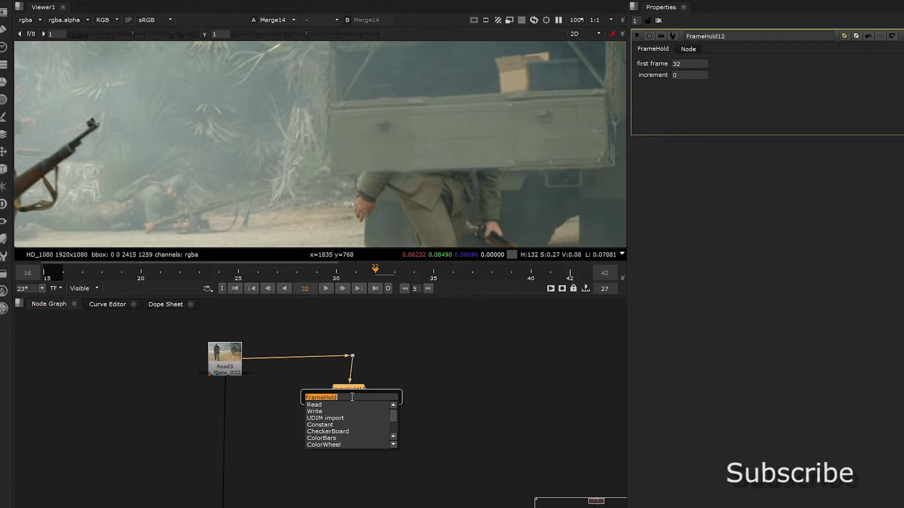
left_click(290, 385)
key("o")
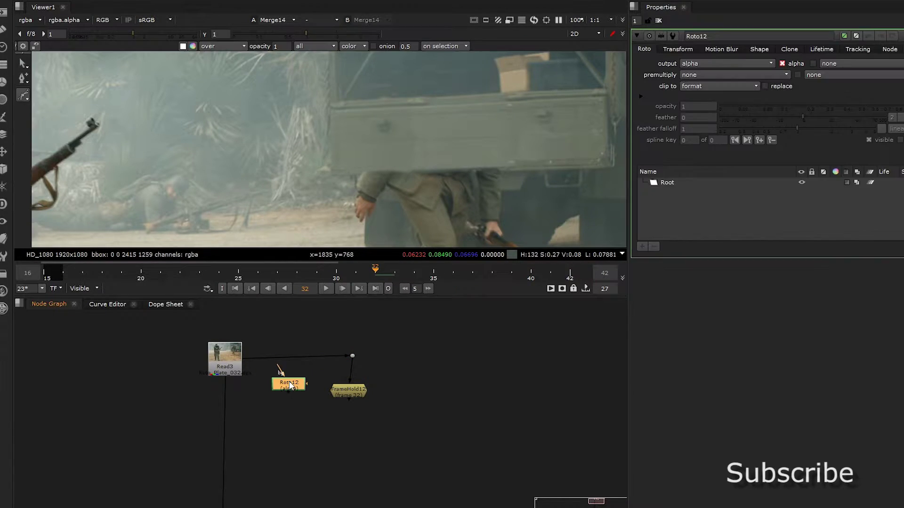
key("b")
key("Tab")
type("copy")
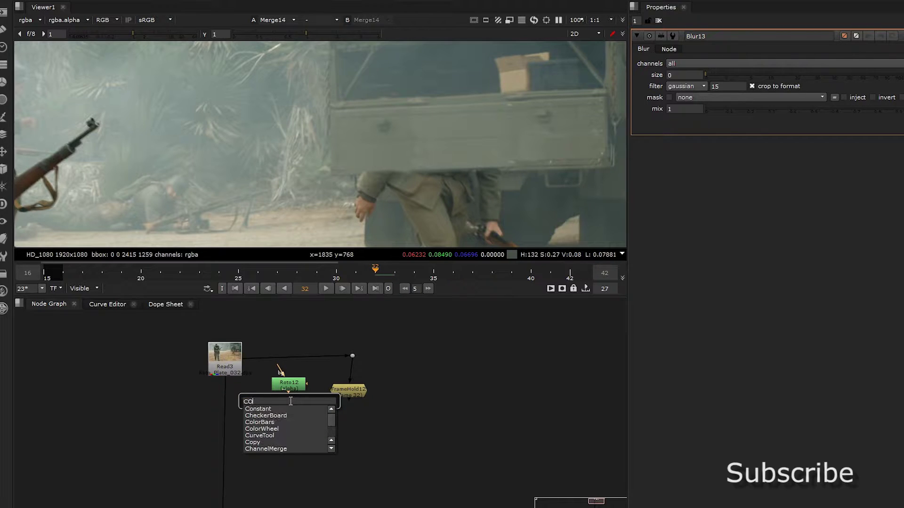
left_click(274, 409)
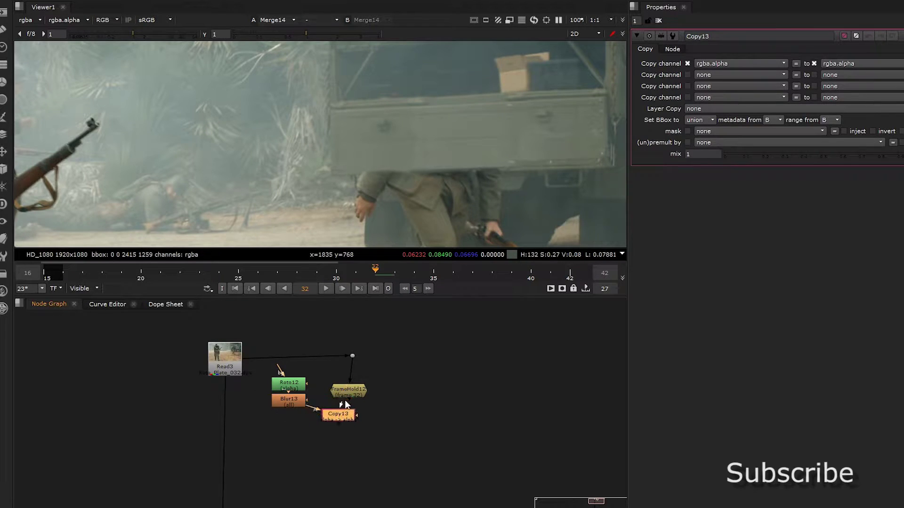
left_click_drag(345, 400, 348, 393)
View the Copy output and draw a closed Bezier roto shape around the foliage just left of the truck.
double_click(299, 387)
left_click(343, 417)
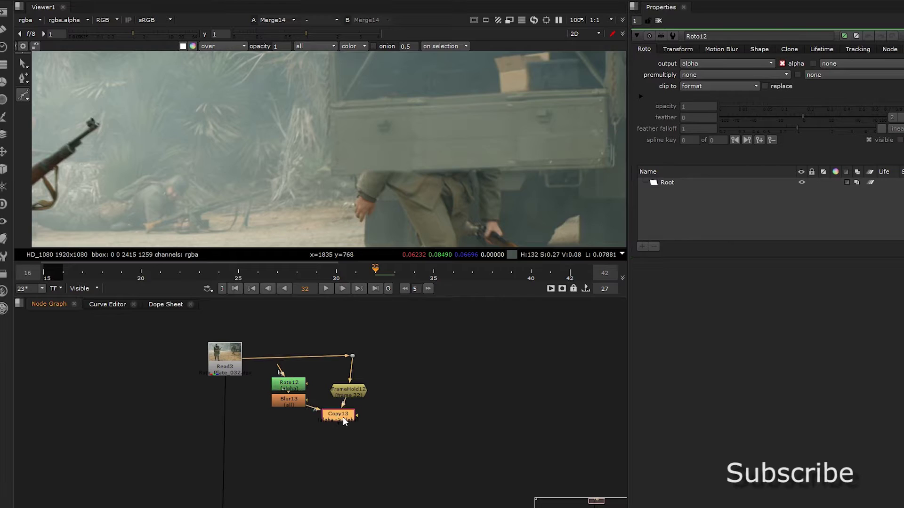
key("1")
left_click(284, 383)
scroll(325, 101, "up", 1)
middle_click_drag(325, 102, 342, 153)
scroll(338, 134, "down", 1)
left_click(355, 98)
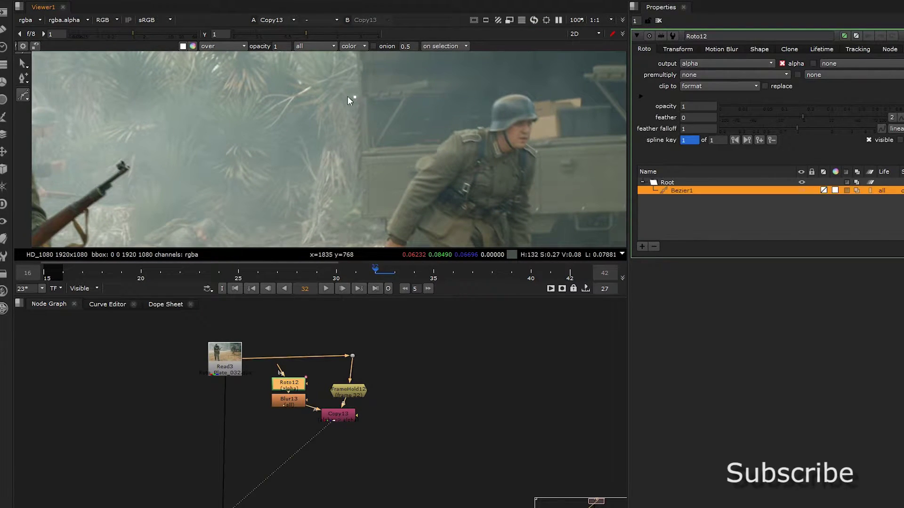
left_click(264, 196)
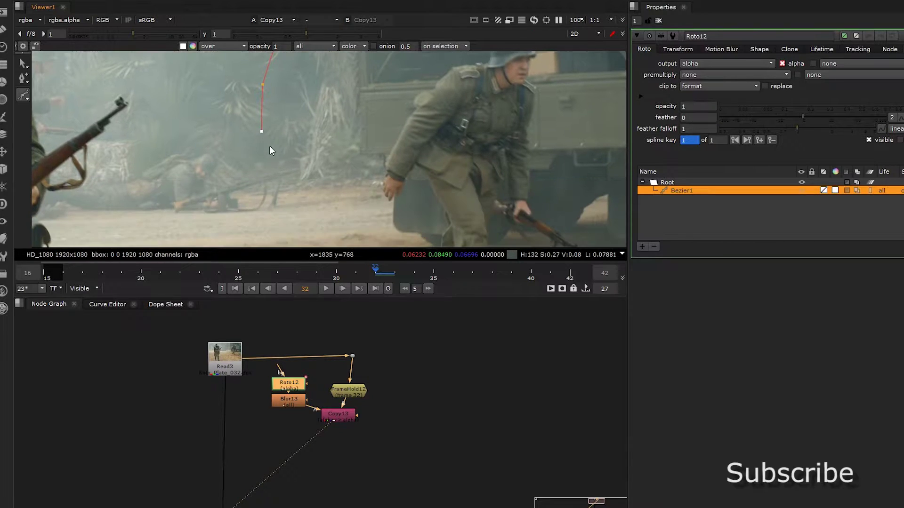
left_click(268, 191)
mouse_move(294, 244)
middle_mouse_down()
mouse_move(303, 170)
mouse_move(301, 240)
middle_mouse_up()
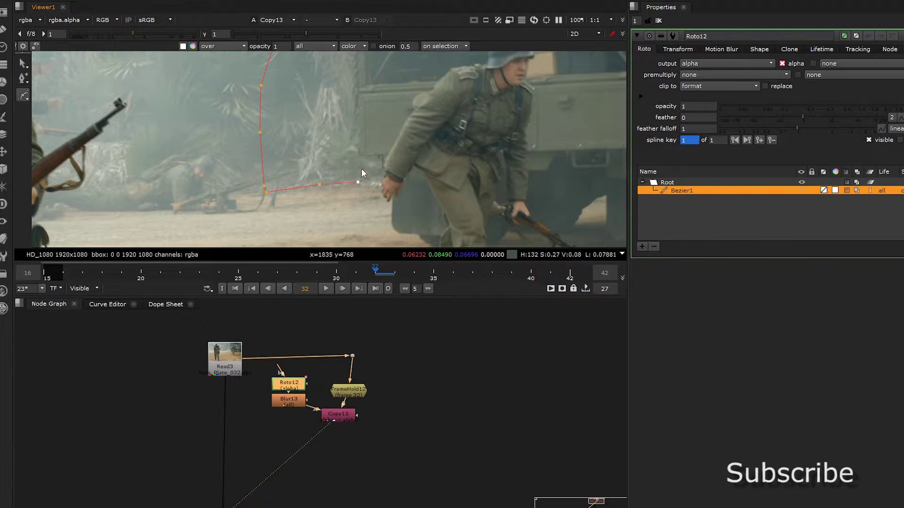
scroll(355, 152, "up", 4)
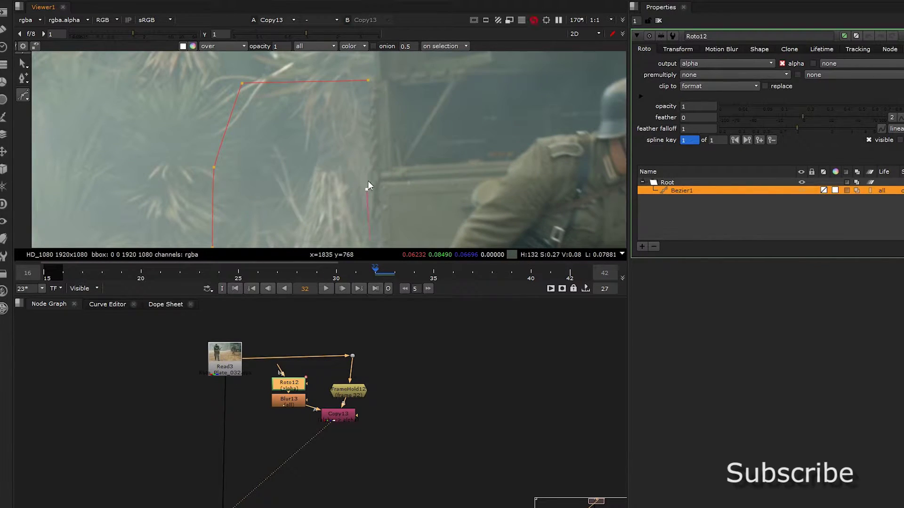
left_click(367, 79)
Add a Premult node after the Copy node and view the cut-out foliage patch.
left_click(341, 417)
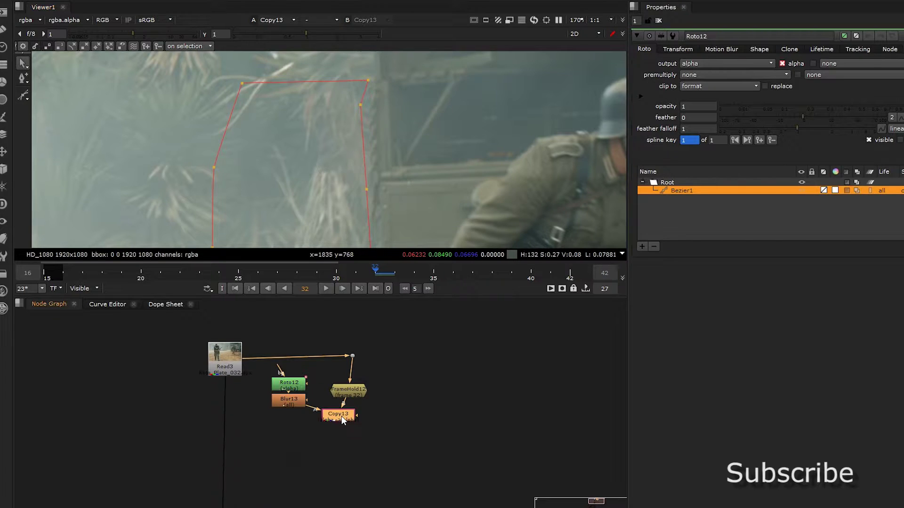
key("Tab")
key("Tab")
type("prem")
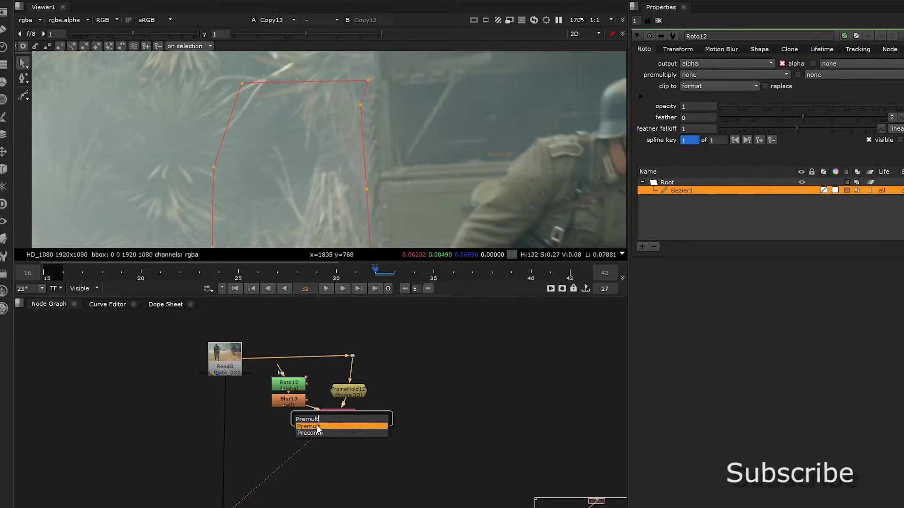
key("Return")
key("1")
left_click(339, 441)
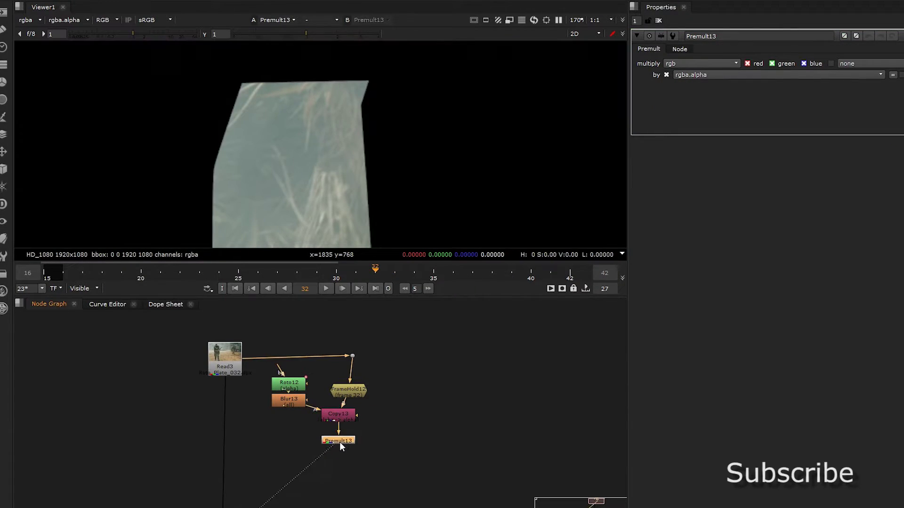
Add a Tracker node fed by Read3 and view its output at frame 16.
left_click(226, 357)
key("1")
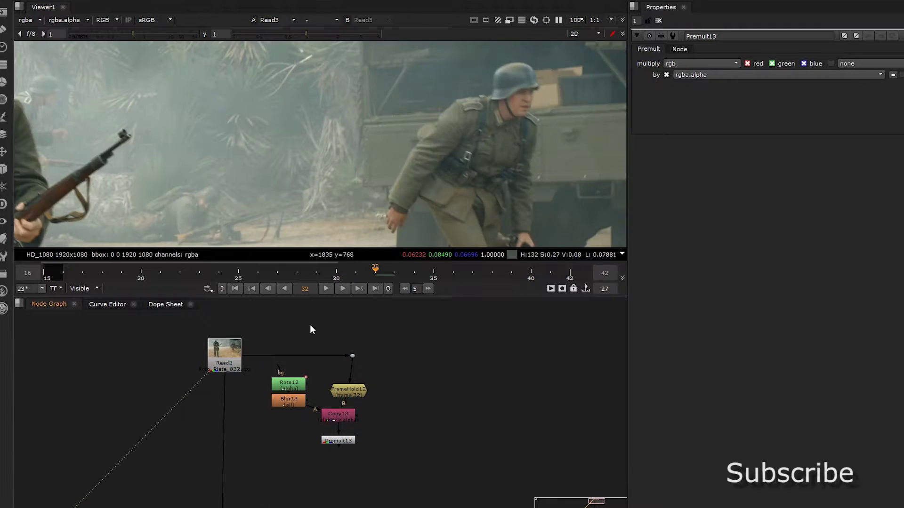
middle_click_drag(310, 324, 380, 349)
key("Tab")
type("track")
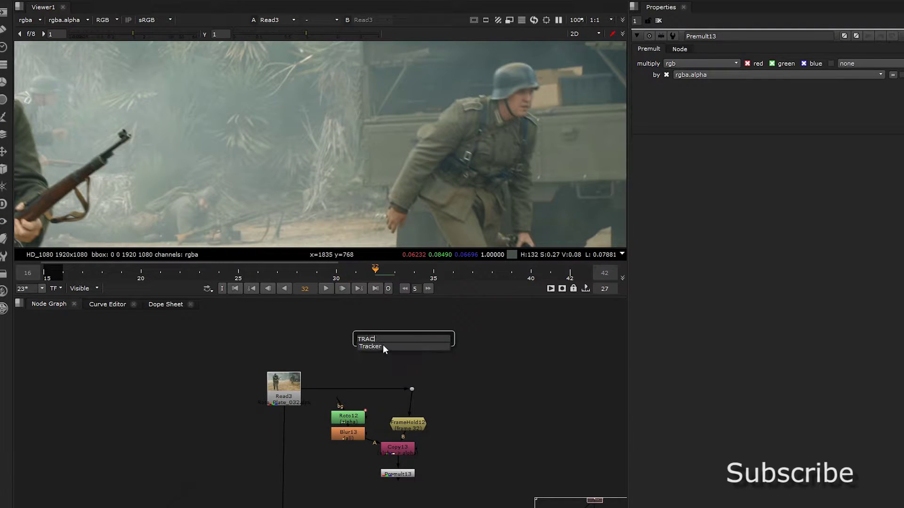
key("Return")
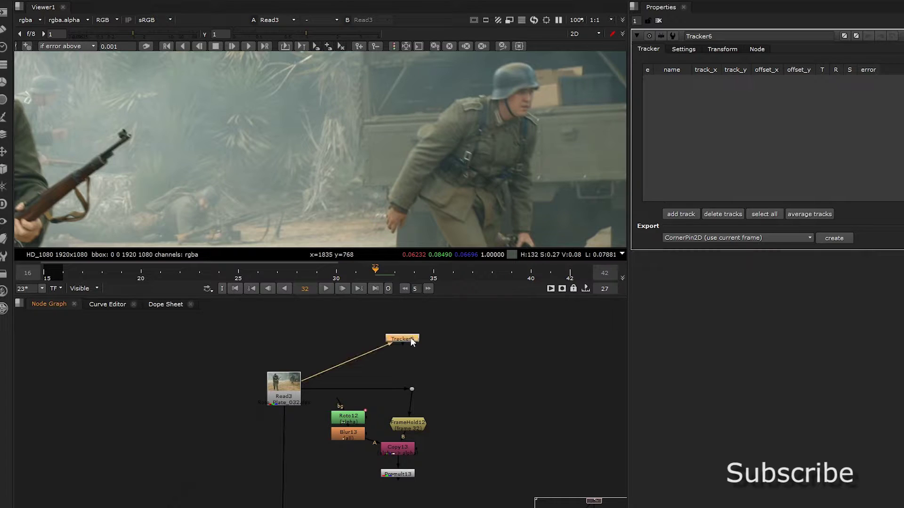
key("1")
scroll(319, 141, "up", 1)
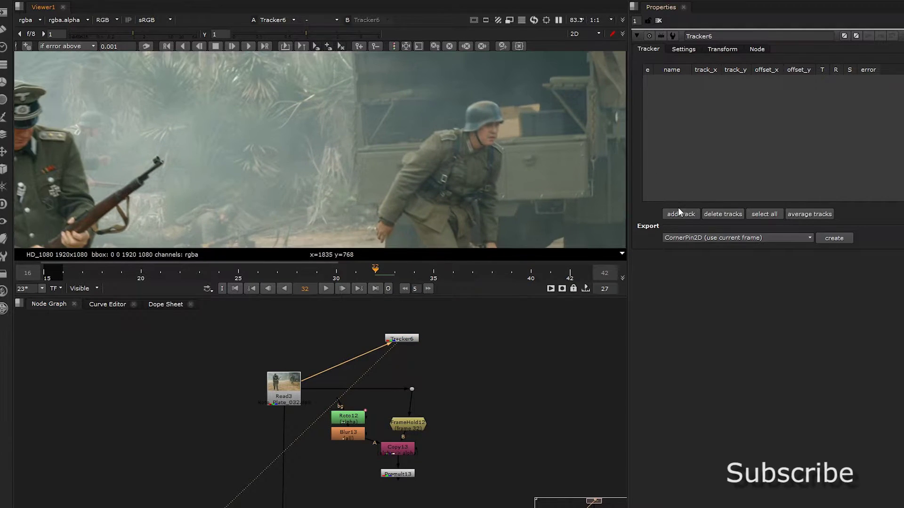
left_click(66, 273)
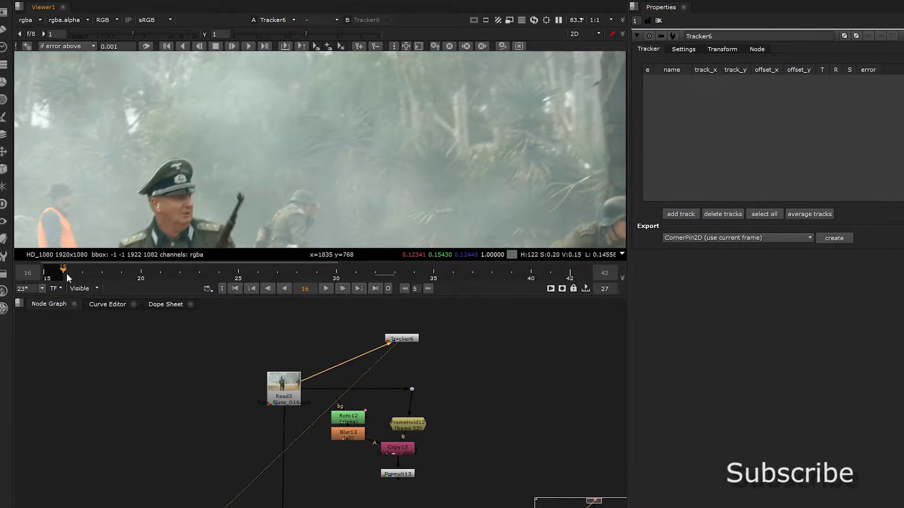
scroll(410, 155, "down", 1)
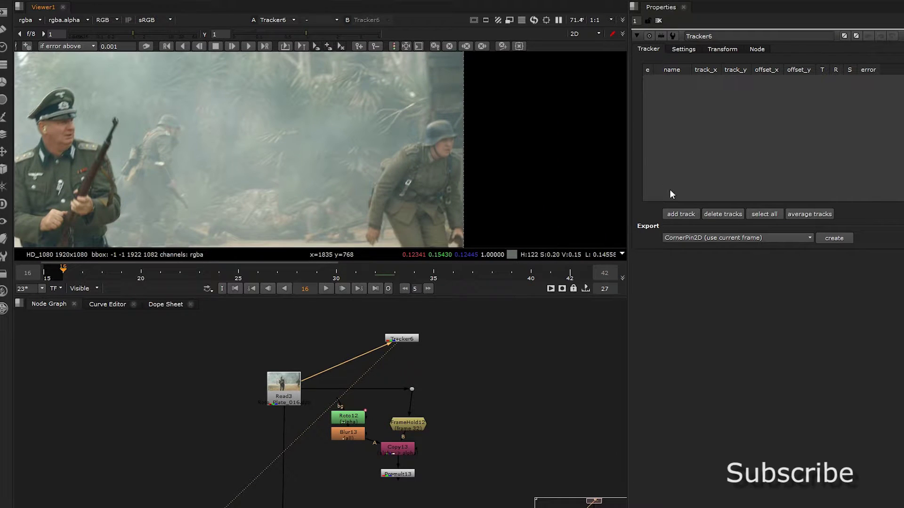
Add a track to the tracker and place its reduced pattern box on the foliage near the truck, at about x 1668, y 762.
left_click(665, 214)
scroll(241, 141, "down", 5)
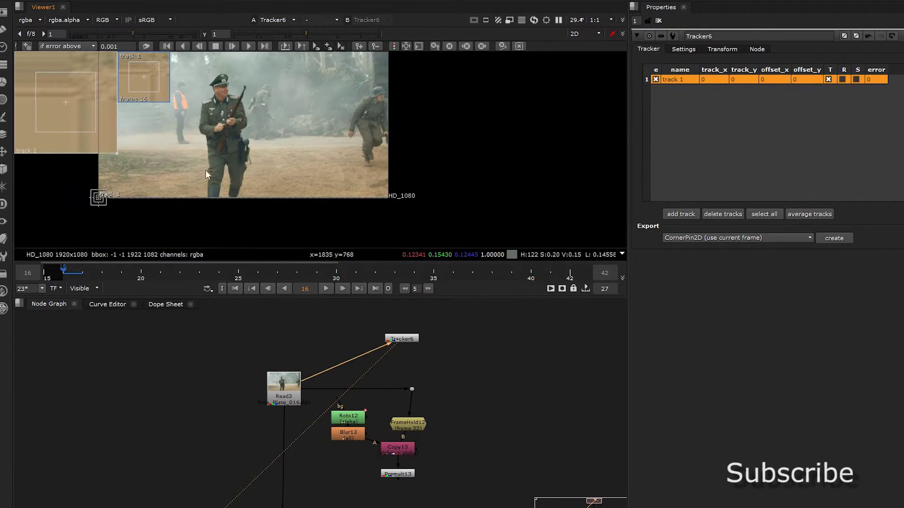
left_click_drag(102, 192, 356, 84)
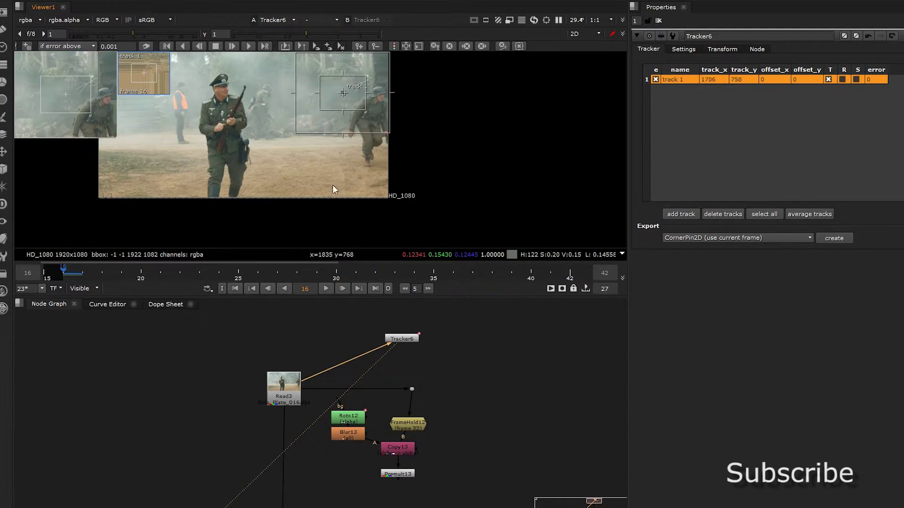
scroll(351, 127, "up", 5)
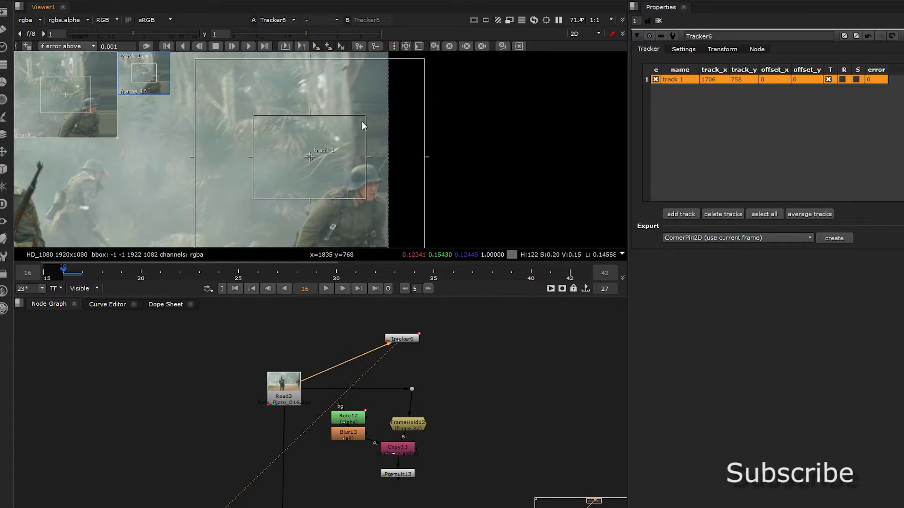
left_click_drag(364, 118, 343, 128)
left_click_drag(309, 159, 286, 149)
left_click_drag(319, 121, 311, 129)
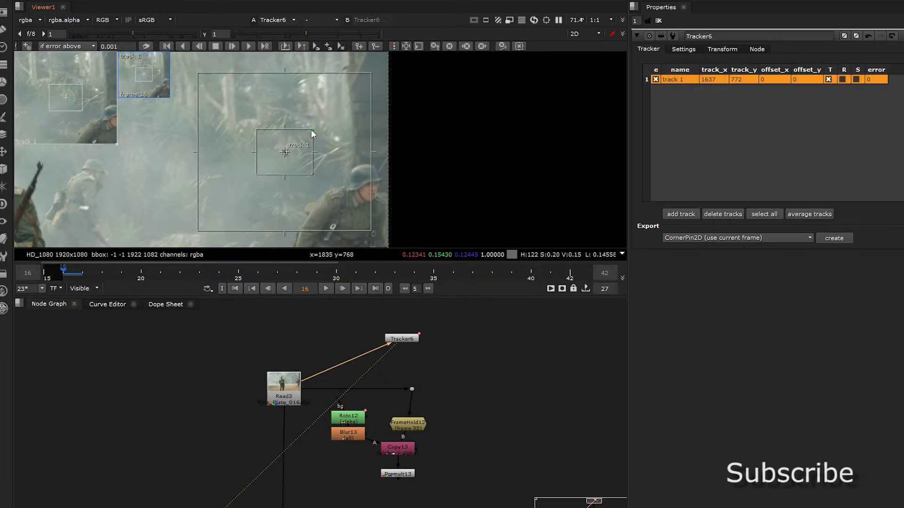
middle_click_drag(279, 151, 263, 108)
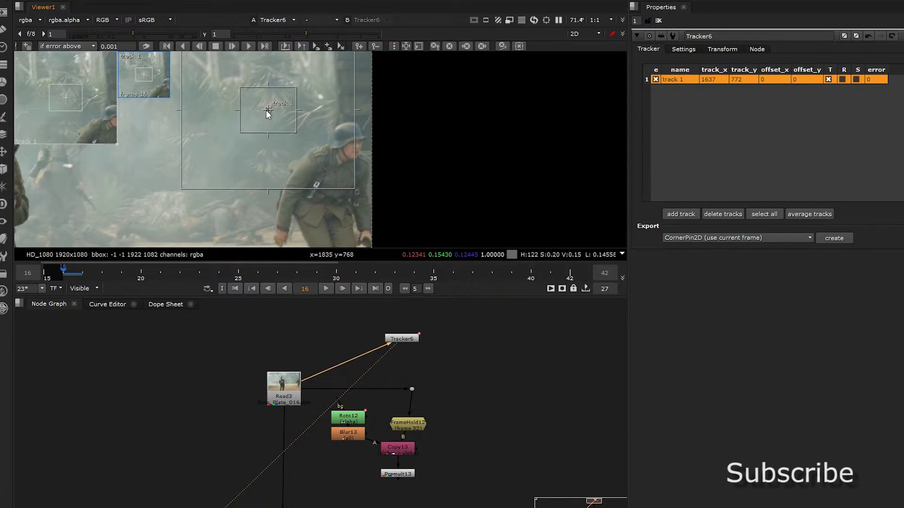
left_click_drag(267, 110, 278, 115)
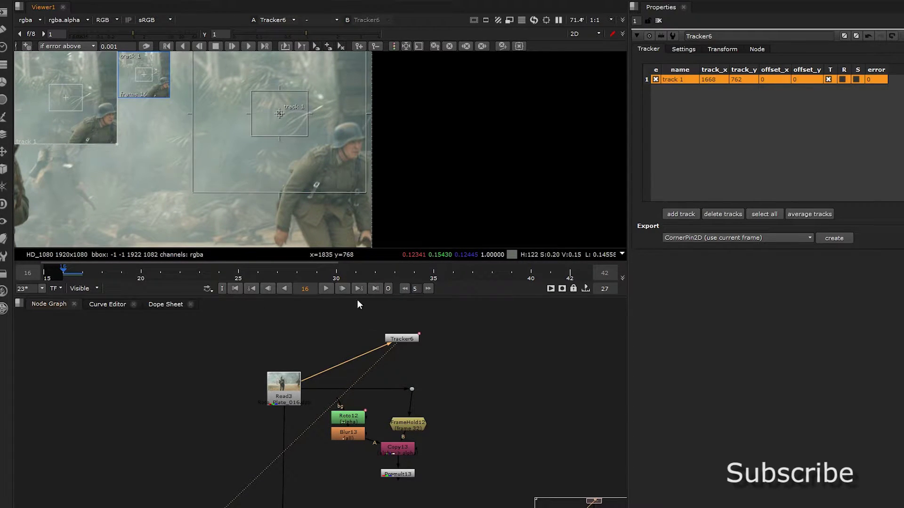
middle_click_drag(327, 155, 362, 161)
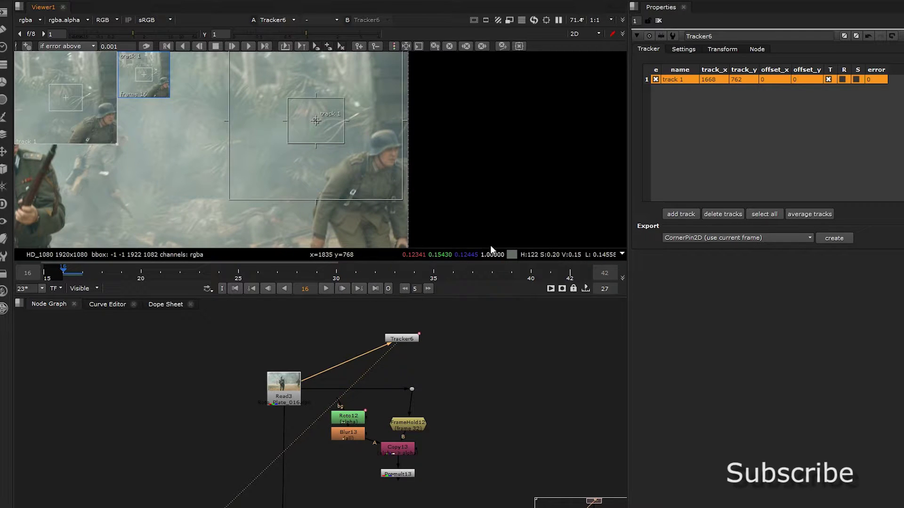
Try to track the foliage point forward from frame 16 with rotation enabled.
left_click(842, 79)
left_click(249, 46)
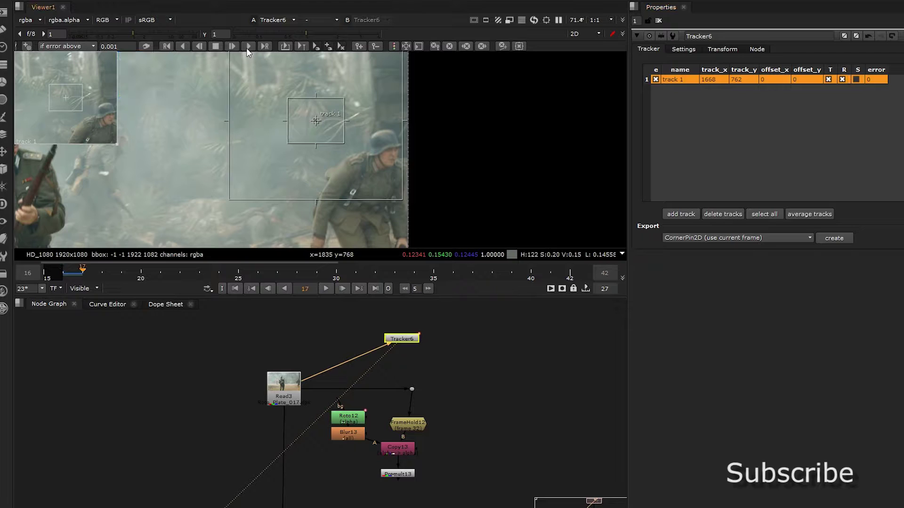
left_click(216, 46)
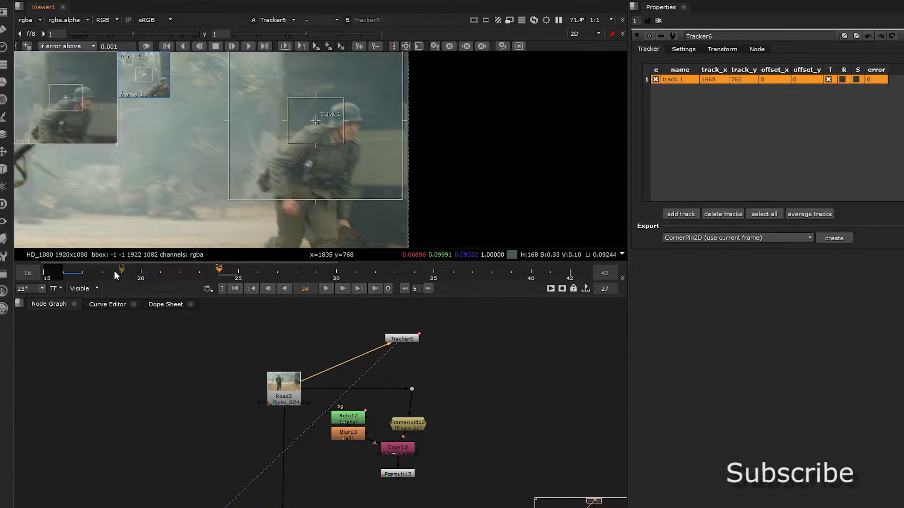
At frame 16, shrink track 1's search and pattern areas and move it to the leaf beside the truck, about x 1760, y 772.
left_click(66, 273)
middle_click_drag(399, 89, 385, 108)
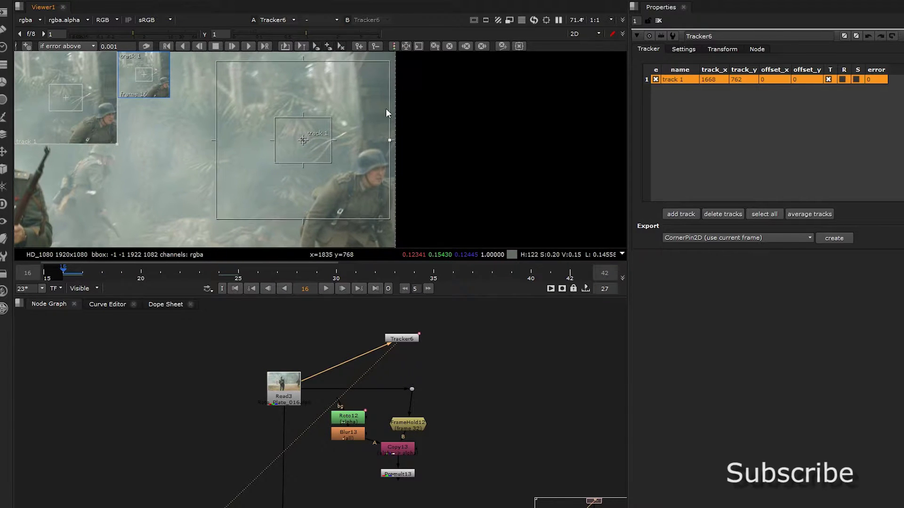
left_click_drag(390, 220, 355, 188)
left_click_drag(331, 117, 339, 137)
View the red channel and limit the tracker's track channels to red only.
key("r")
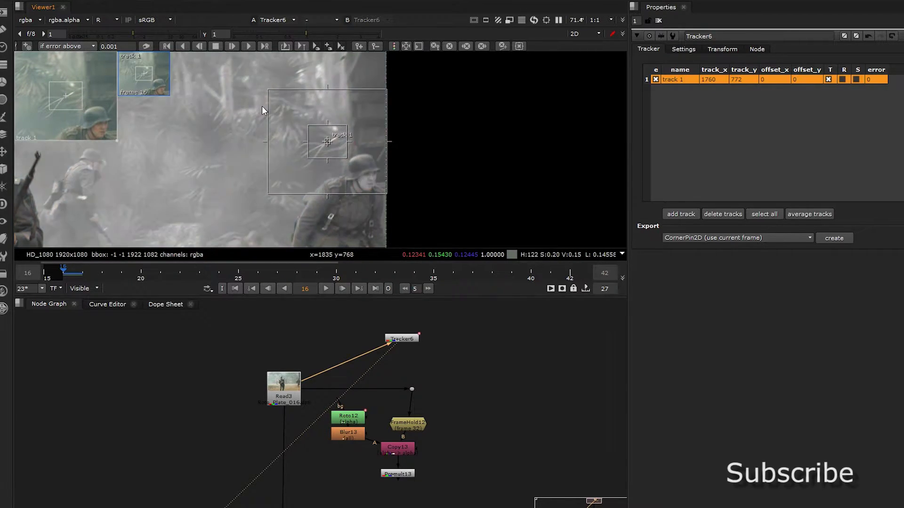
scroll(283, 127, "up", 4)
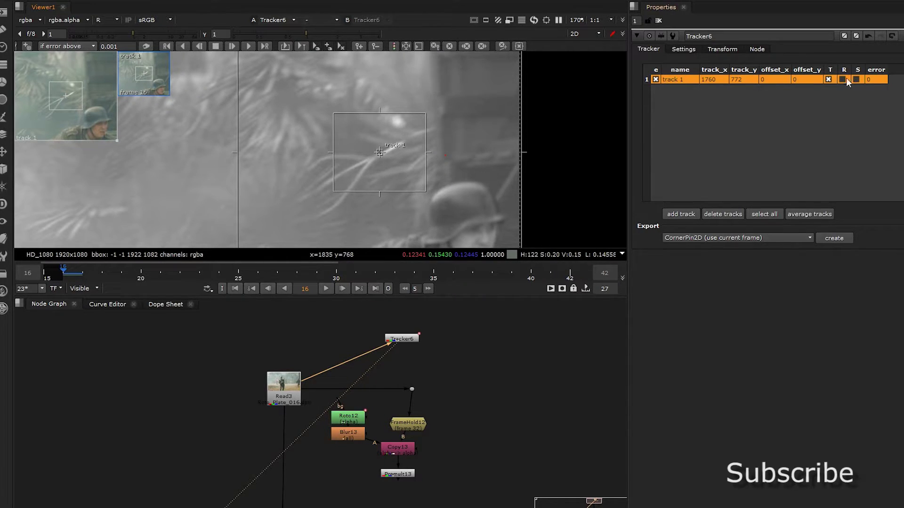
left_click(684, 49)
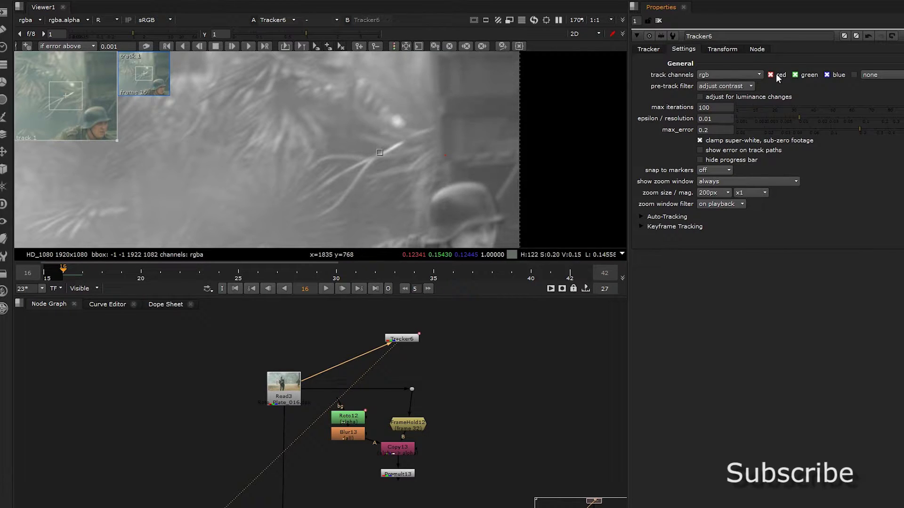
left_click(796, 75)
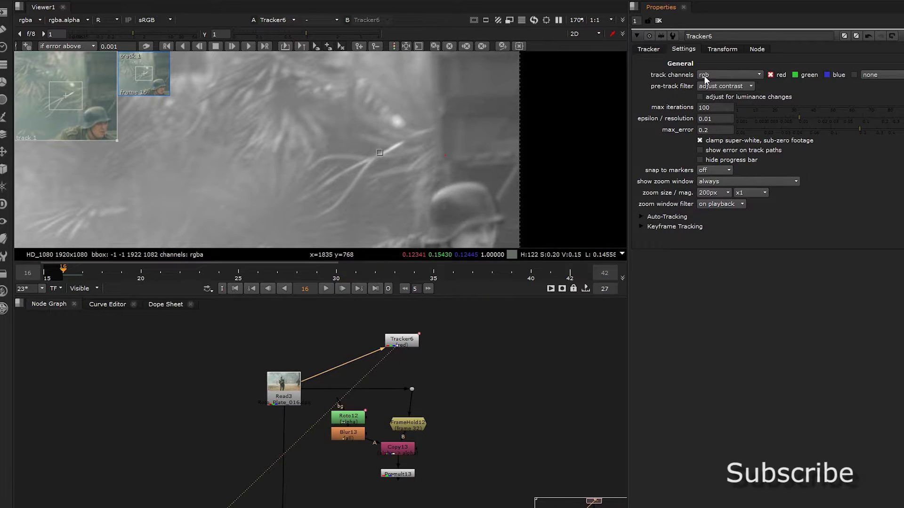
Enable adjusting for luminance changes and set max iterations to 400, epsilon / resolution to 0.005 and max_error to 0.4.
left_click_drag(723, 107, 658, 119)
left_click(733, 95)
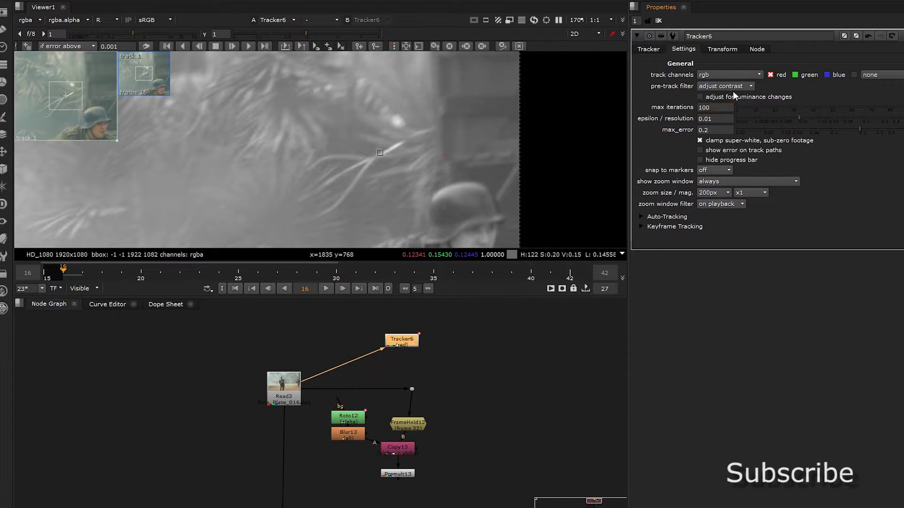
left_click_drag(721, 106, 685, 107)
type("400")
key("Tab")
type("0.05")
left_click_drag(718, 120, 667, 124)
type("0.005")
type("0")
type(".4")
key("Return")
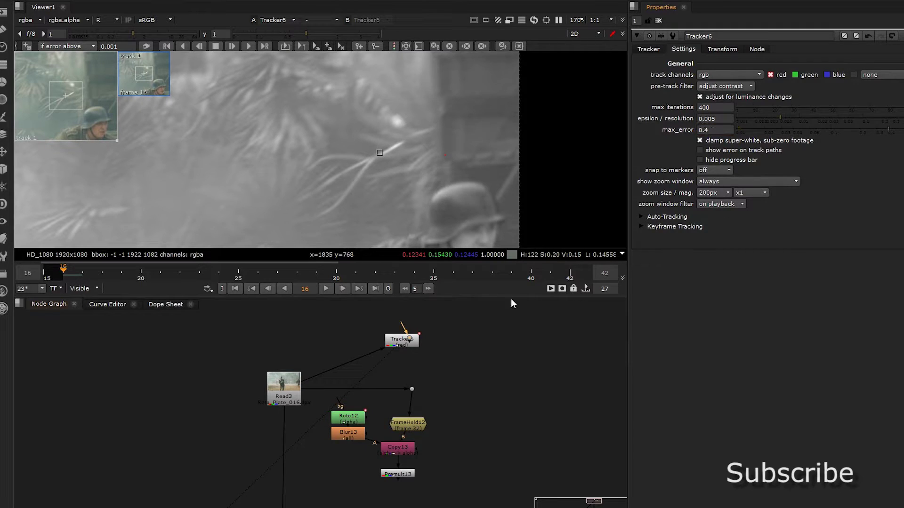
Enable rotation for track 1, track it forward frame by frame from frame 16 to frame 29, and return to frame 16.
scroll(379, 188, "down", 2)
left_click(647, 50)
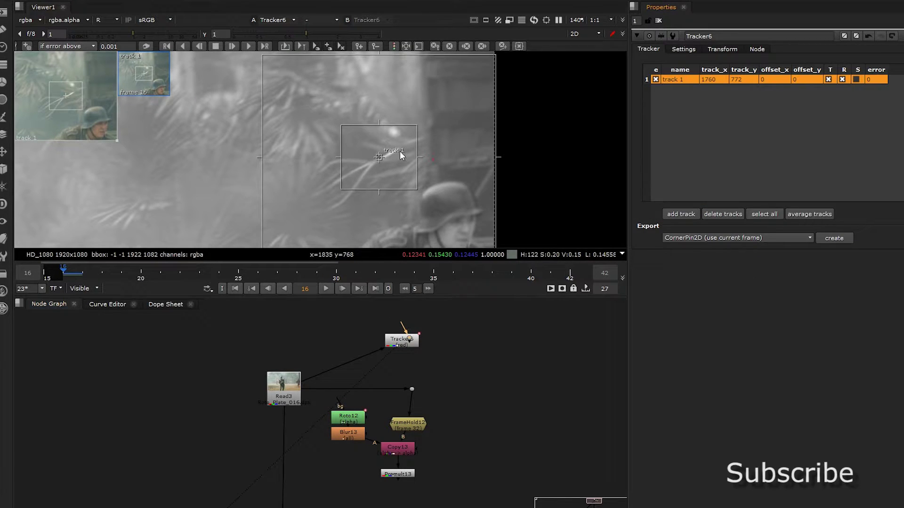
left_click(231, 45)
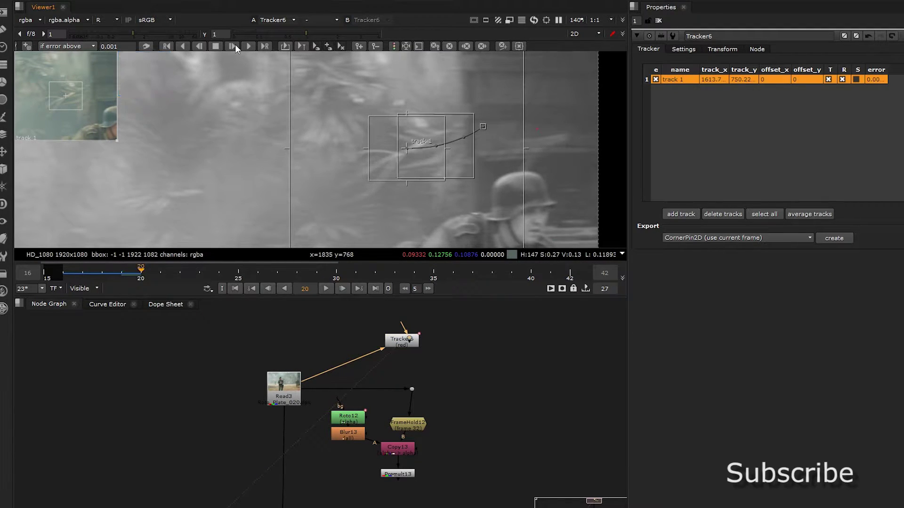
scroll(365, 126, "down", 2)
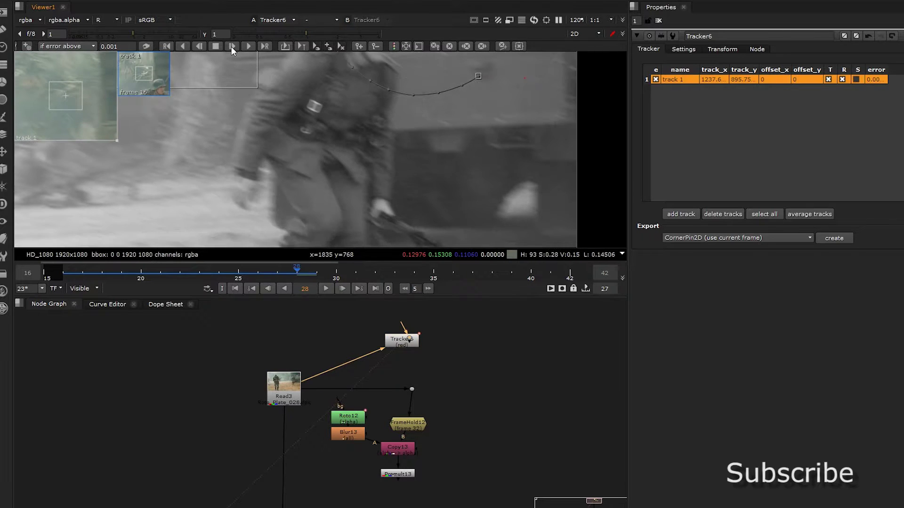
scroll(446, 164, "down", 3)
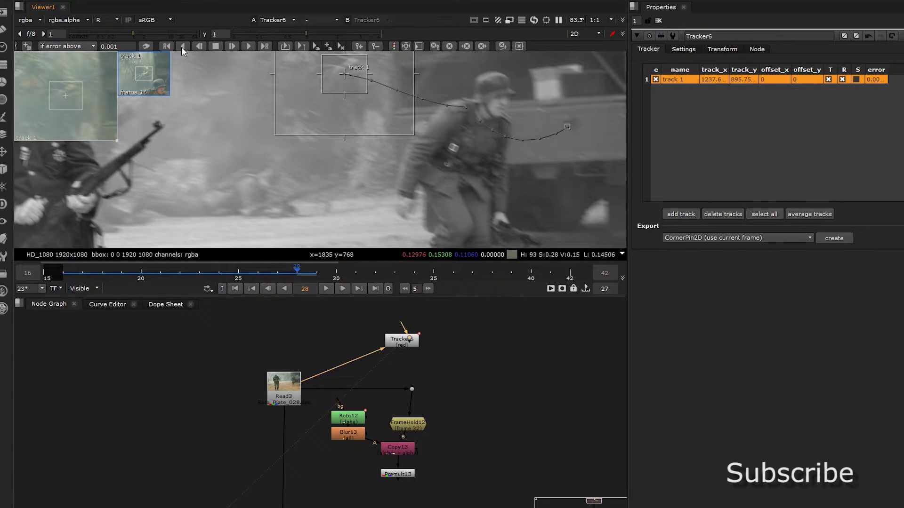
left_click(232, 46)
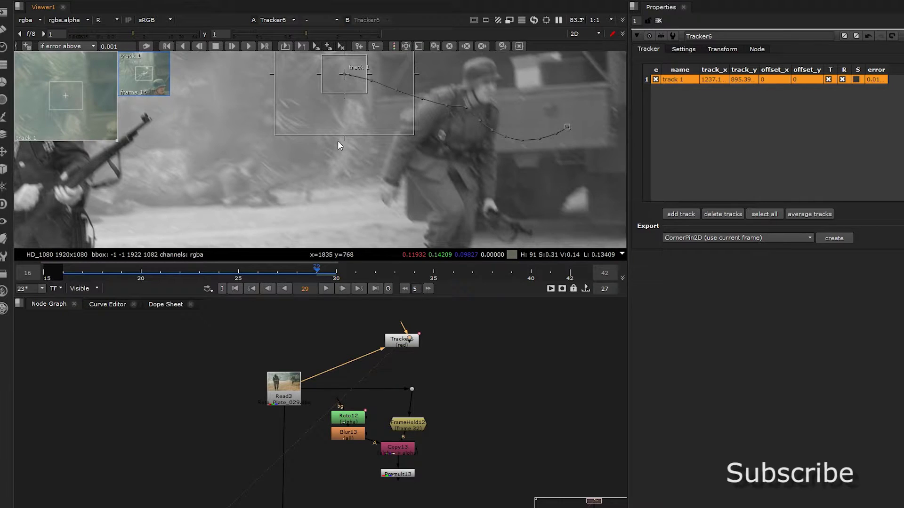
middle_click_drag(338, 141, 339, 171)
left_click(64, 273)
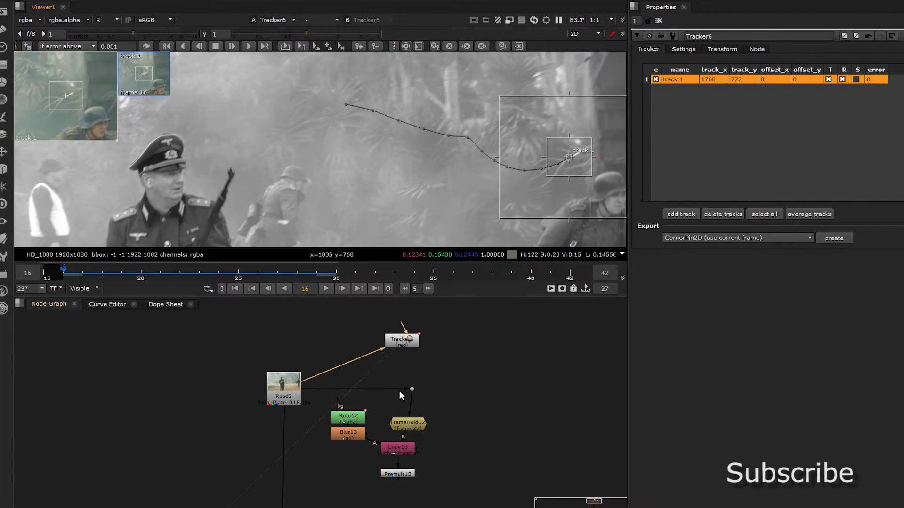
left_click_drag(401, 343, 391, 333)
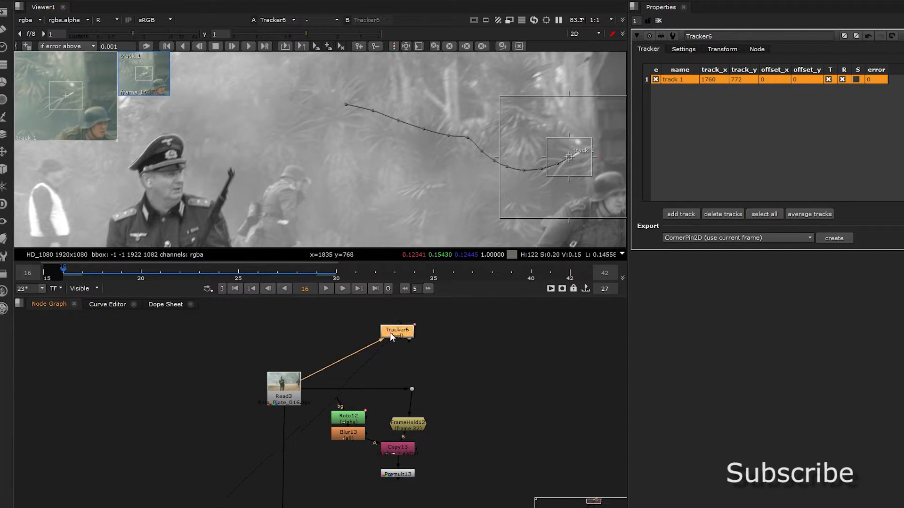
left_click(707, 239)
left_click(697, 280)
left_click(831, 239)
left_click(461, 341)
key("Delete")
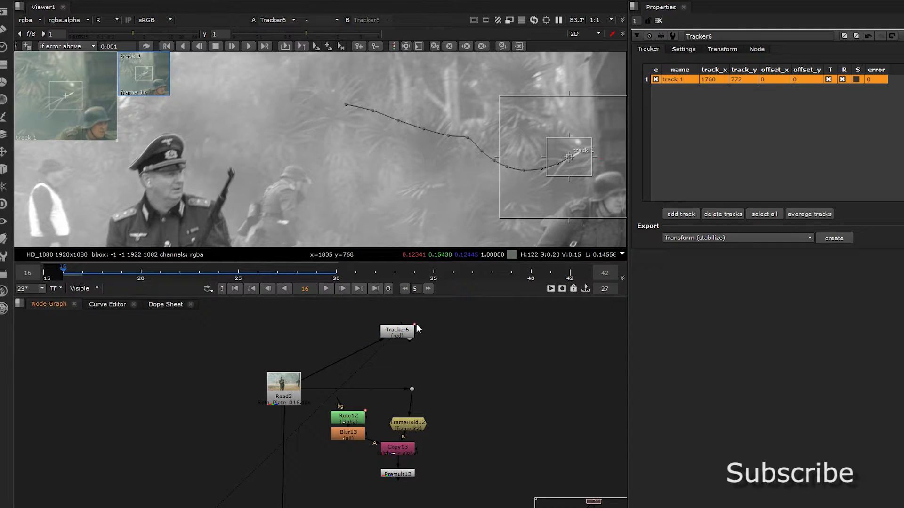
Export a Transform (match-move) from the tracker, connect it below the Premult node and view its output.
left_click(408, 331)
left_click(807, 236)
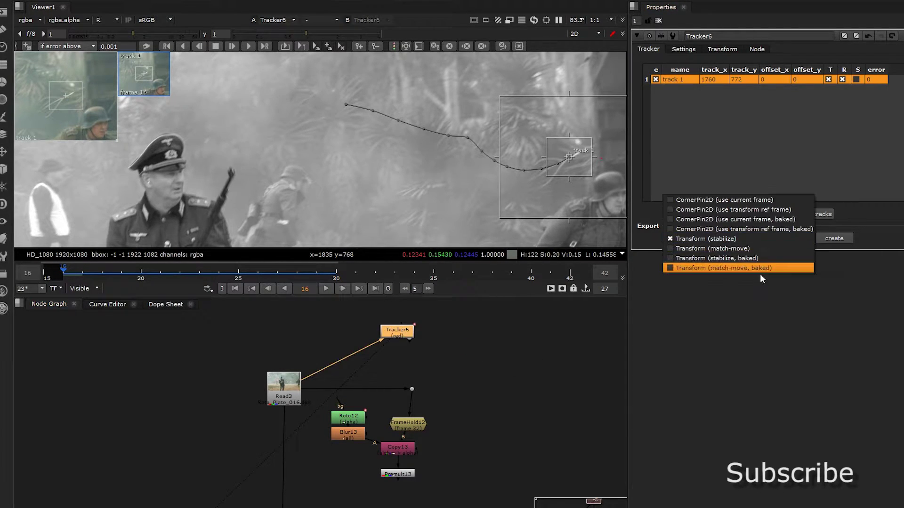
left_click(752, 250)
left_click(838, 239)
left_click_drag(445, 347, 404, 503)
key("1")
middle_click_drag(323, 451, 328, 400)
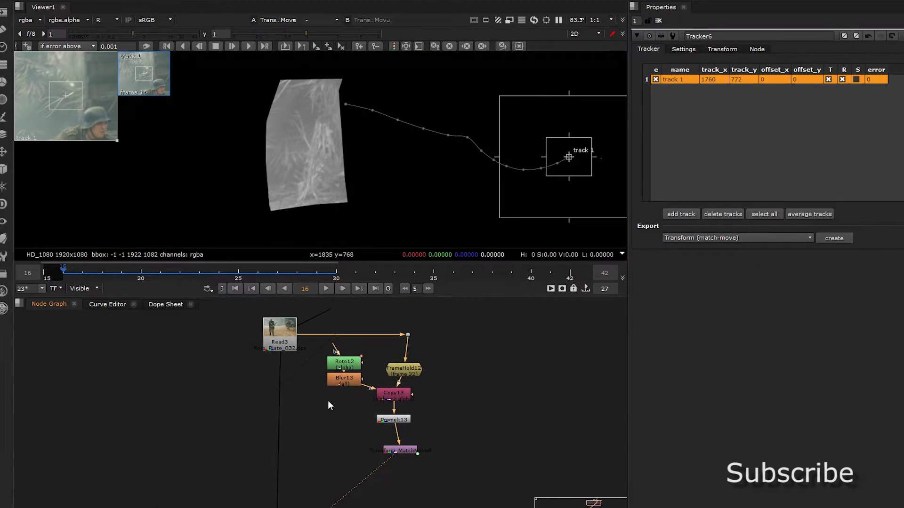
At frame 32, merge the match-moved patch over the Read3 plate and view the Merge output in full colour.
left_click(375, 271)
left_click(280, 338)
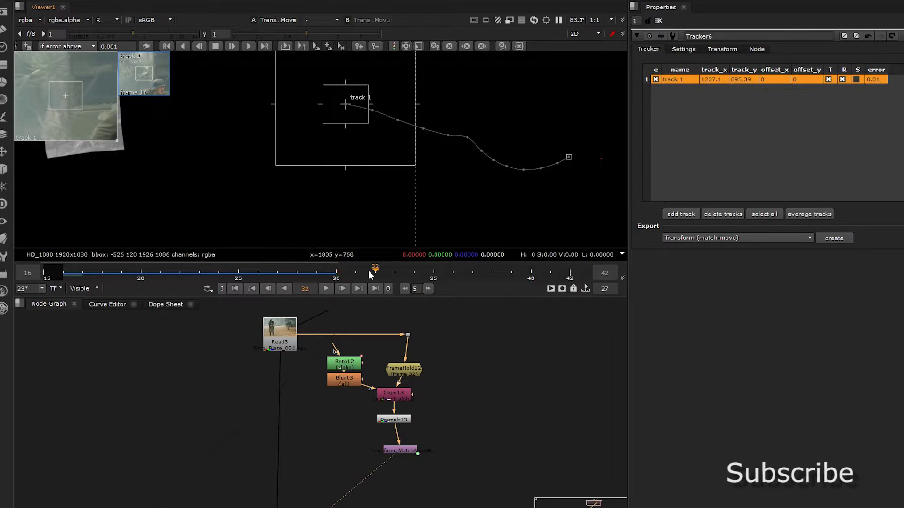
key("m")
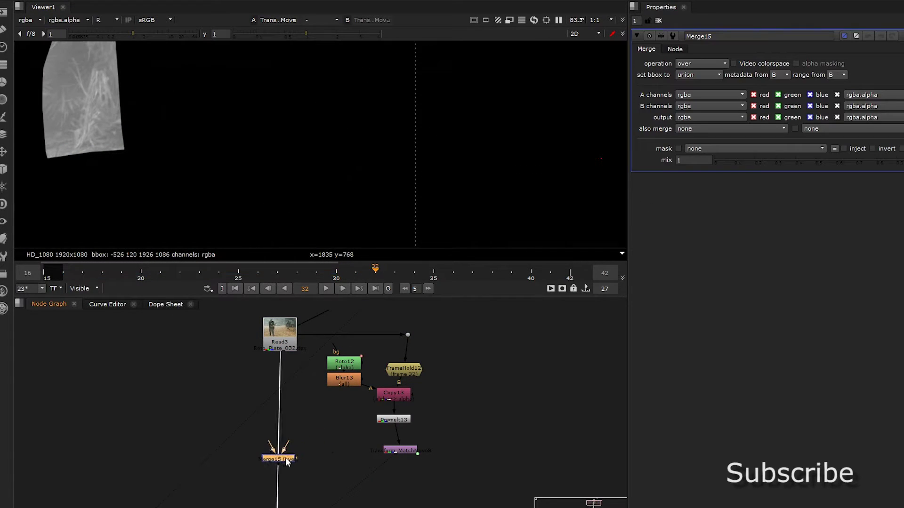
left_click_drag(300, 456, 385, 447)
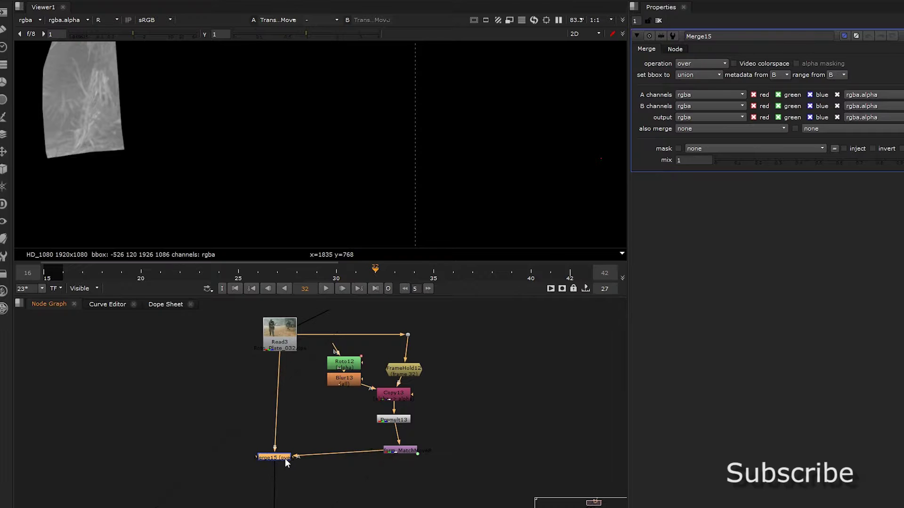
key("1")
middle_click_drag(360, 122, 342, 128)
key("r")
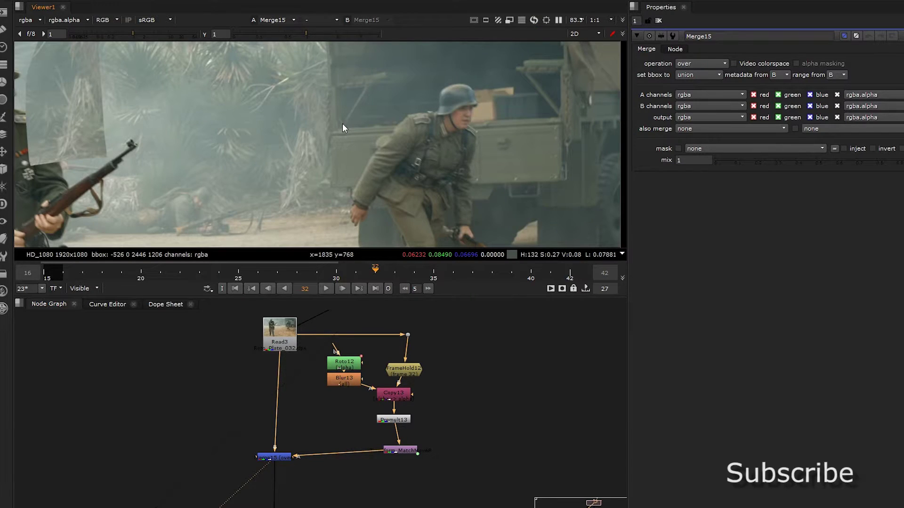
scroll(338, 123, "down", 2)
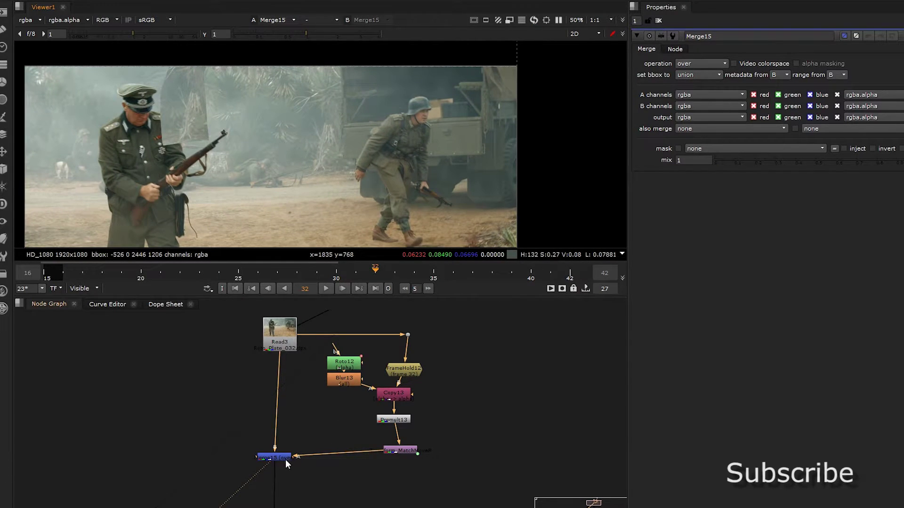
left_click_drag(285, 461, 284, 447)
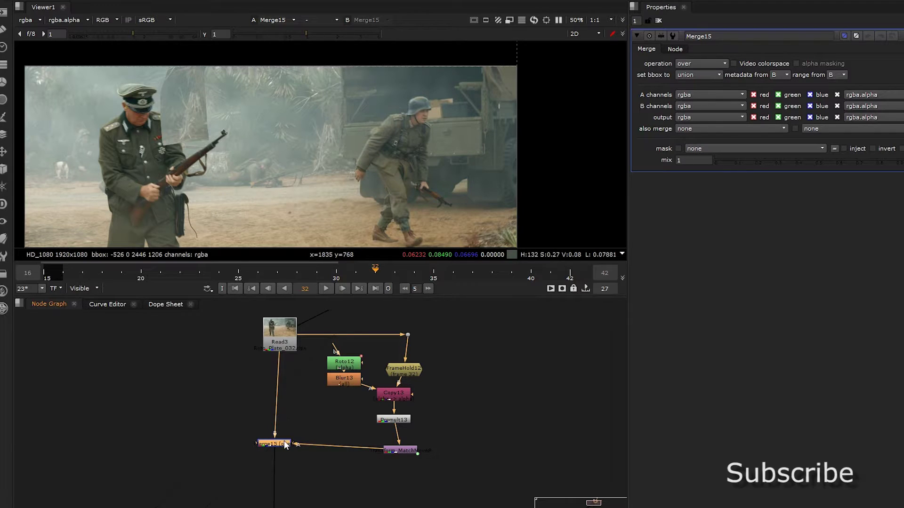
Insert a Transform node between the Premult and the match-move Transform.
left_click(314, 422)
key("t")
left_click_drag(315, 422, 397, 431)
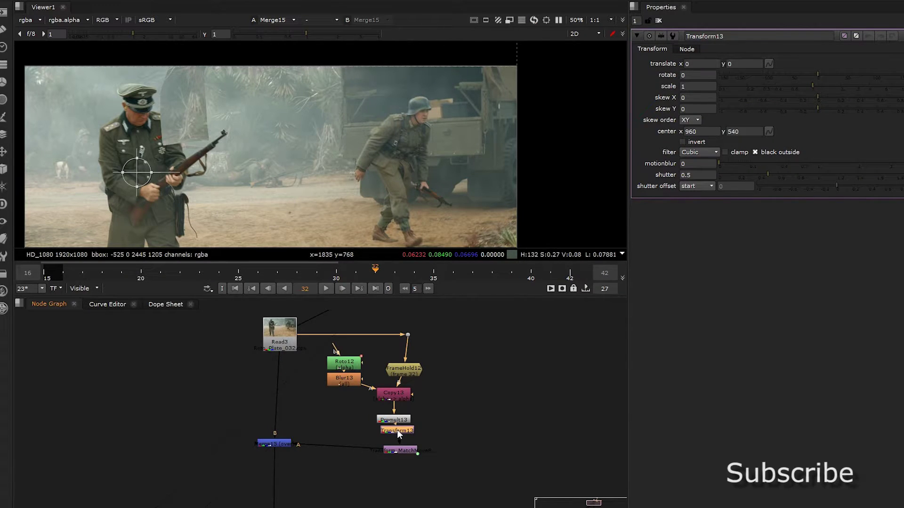
Move the Transform's pivot to about x 1126, y 828 and translate the patch to x 530, y -48 onto the foliage beside the truck.
left_click_drag(137, 173, 315, 107, "ctrl")
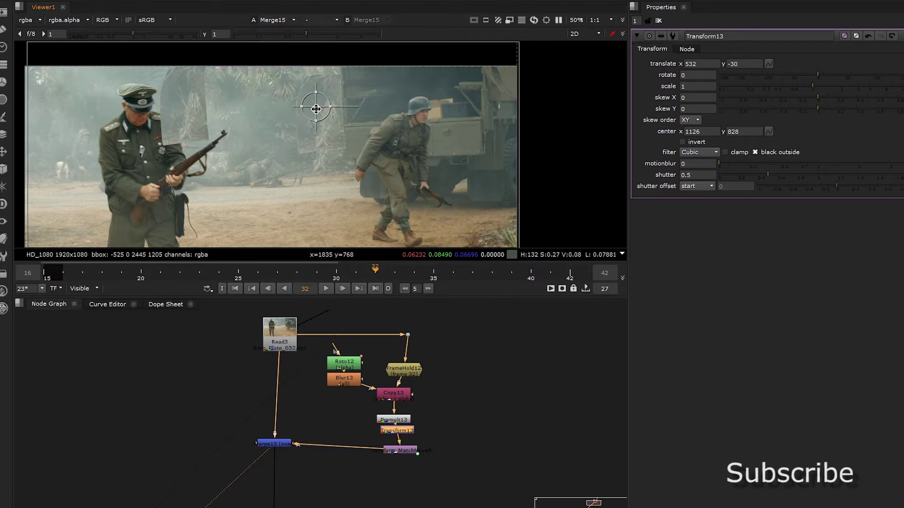
scroll(324, 103, "up", 4)
middle_click_drag(315, 128, 311, 76)
left_click_drag(301, 65, 299, 78)
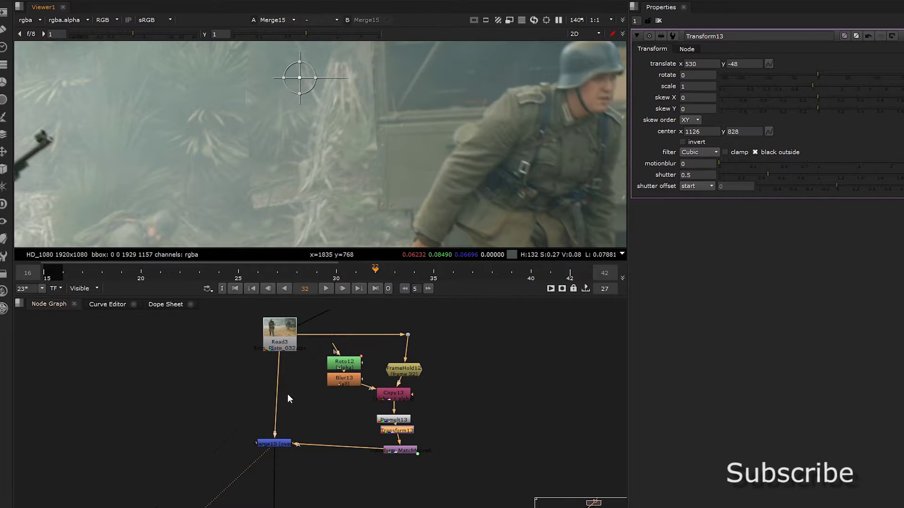
Set the mix of the Merge node that combines the patch with the plate to 0.5.
left_click(276, 440)
double_click(275, 440)
left_click_drag(686, 160, 643, 160)
type("0.5")
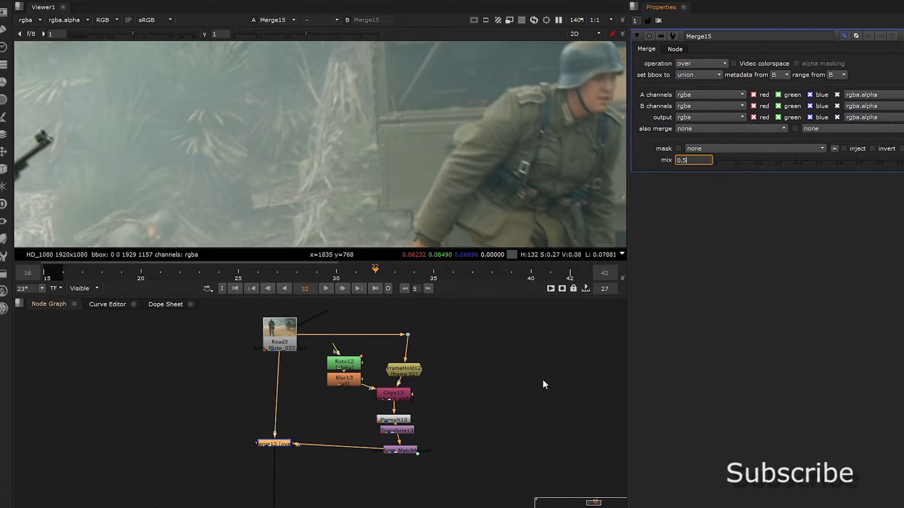
left_click(269, 406)
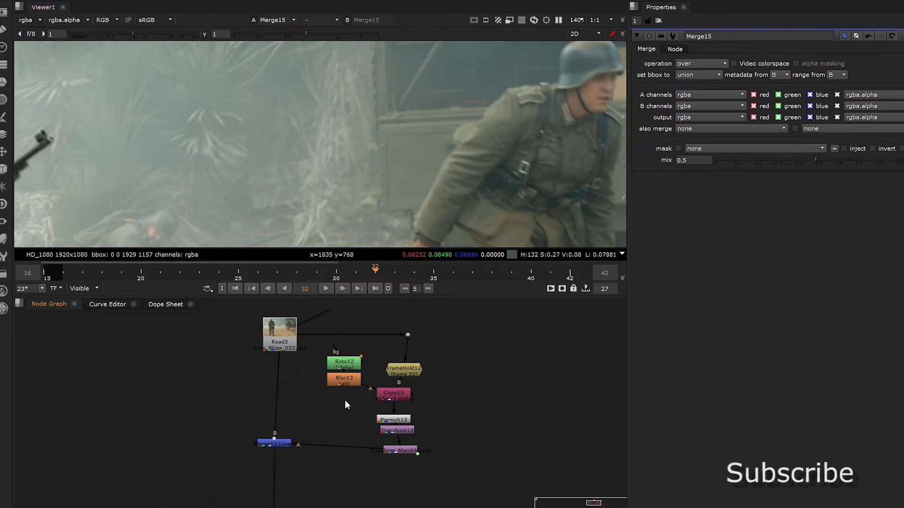
Reposition the patch with Transform13 at frame 32, moving its translation to x 524, y -120 beside the truck.
double_click(387, 431)
left_click_drag(305, 76, 279, 134)
scroll(329, 126, "up", 3)
scroll(332, 157, "down", 3)
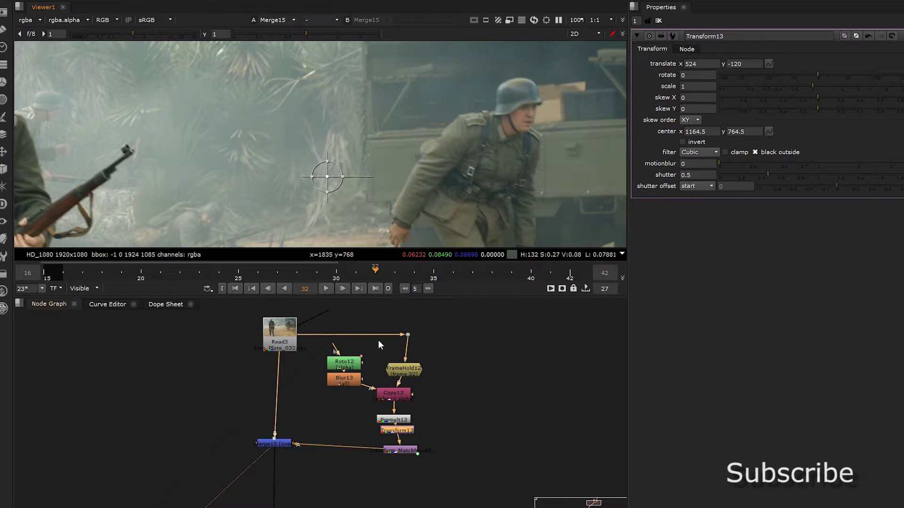
Soften the patch's roto edge with a blur size of 17.5 and view the Merge output.
double_click(354, 380)
left_click_drag(705, 75, 789, 85)
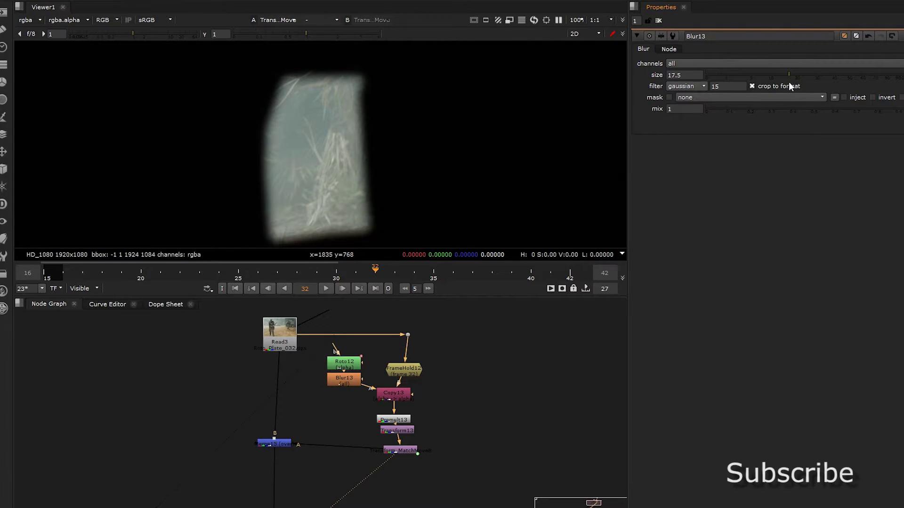
left_click(277, 443)
key("1")
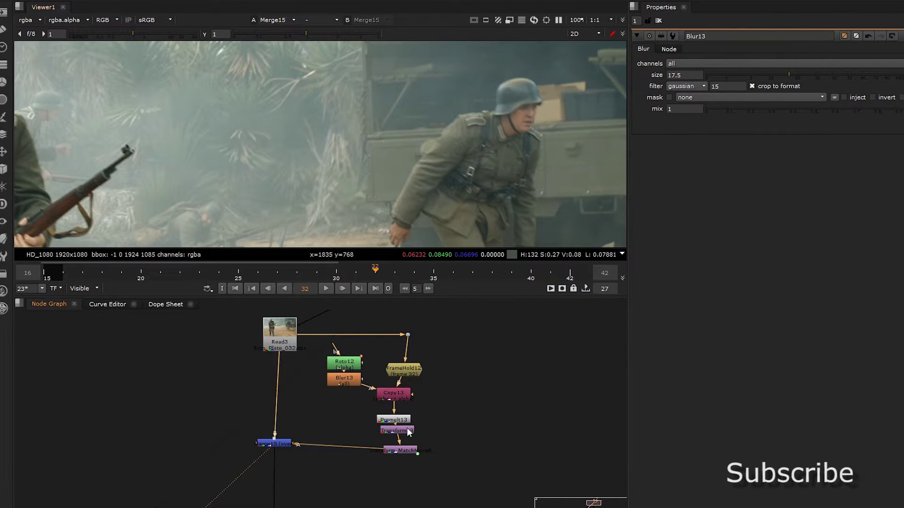
Set keyframes at frame 32 on Transform13's rotate, translate x and y, and scale.
double_click(396, 432)
right_click(694, 74)
left_click(700, 76)
left_click(689, 64)
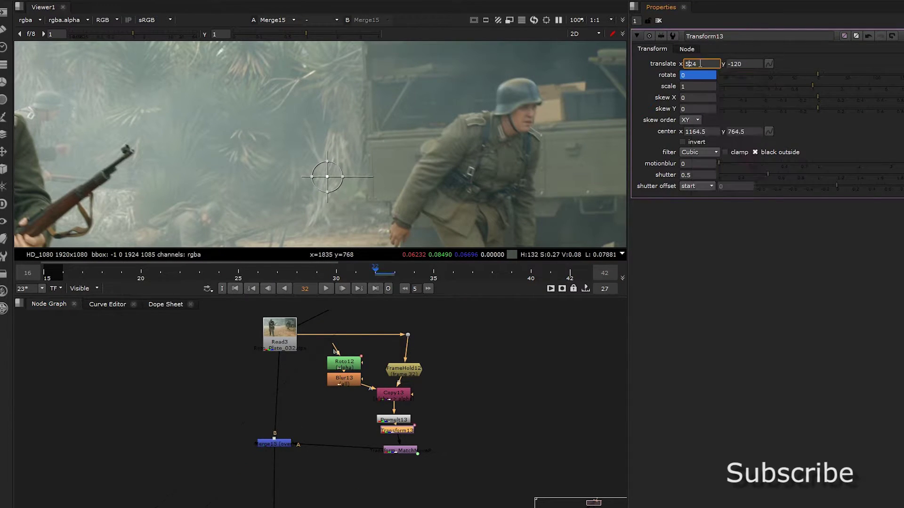
right_click(701, 64)
left_click(710, 67)
right_click(753, 67)
left_click(791, 70)
right_click(753, 87)
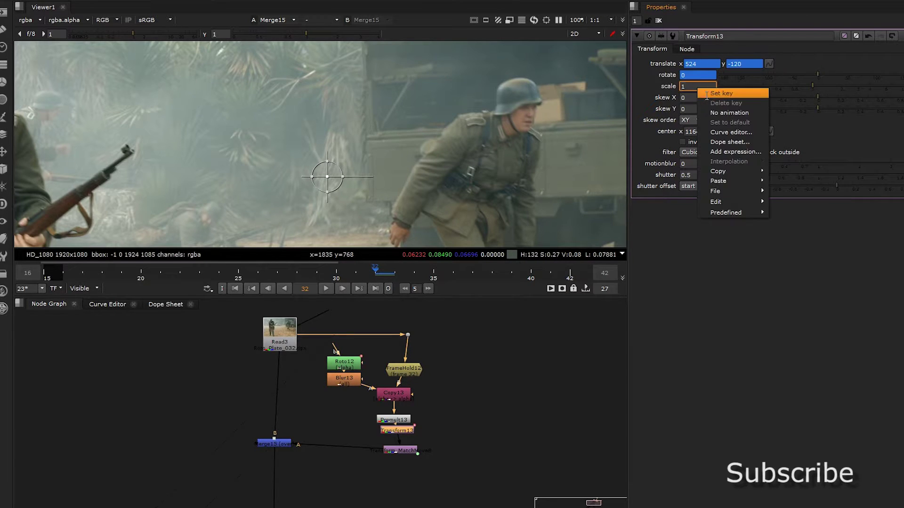
left_click(796, 94)
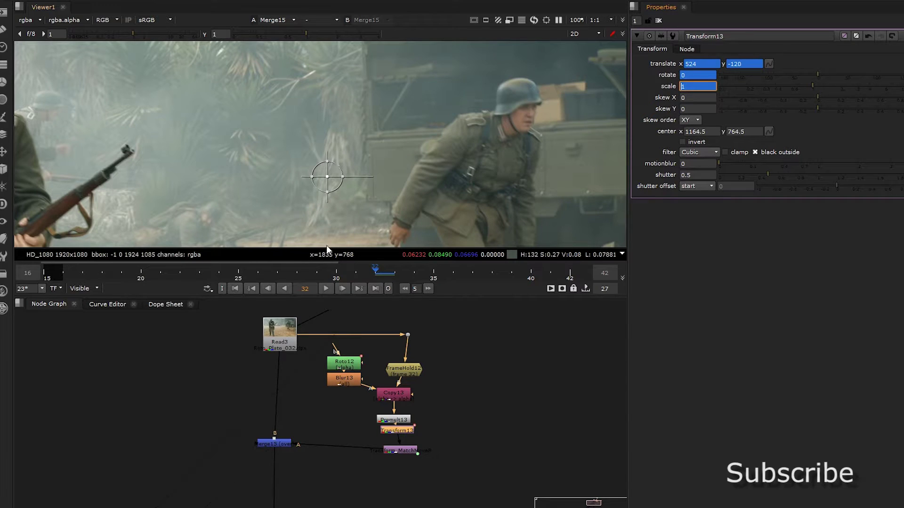
Step back through the earlier frames to about frame 14 and examine how the half-transparent patch lines up with the foliage.
left_click(267, 270)
middle_click_drag(398, 170, 354, 98)
key("Left")
key("Left")
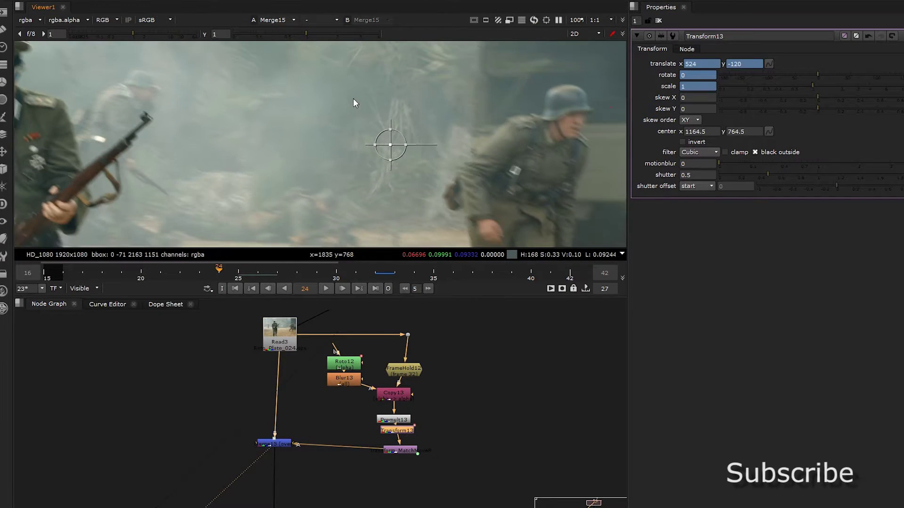
key("Left")
key("Left")
key("Left")
key("Left")
key("Left")
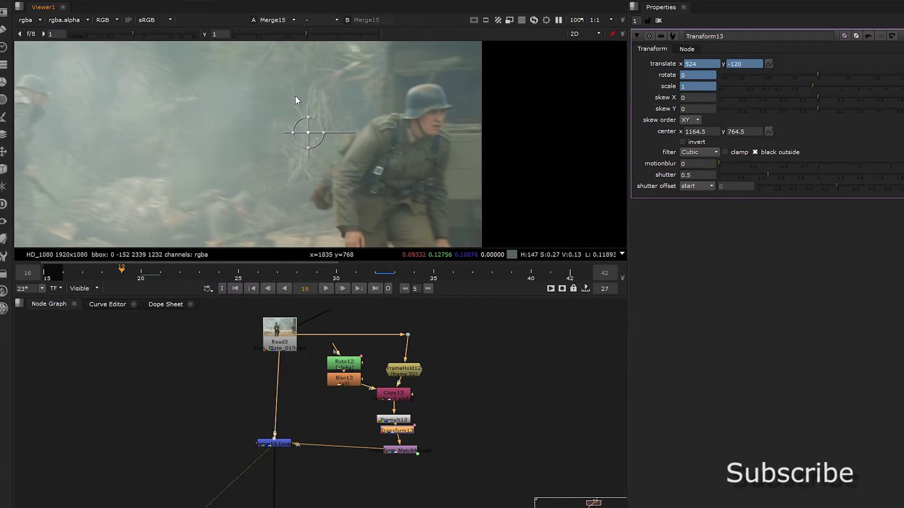
key("Left")
key("Left")
key("Left")
key("Left")
key("Left")
key("Left")
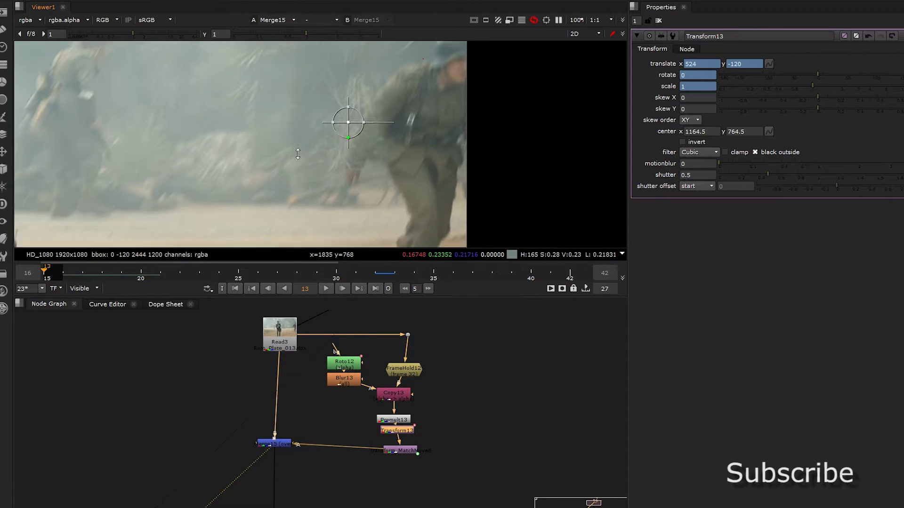
key("Right")
Set the patch Merge node's mix to 1.
double_click(274, 444)
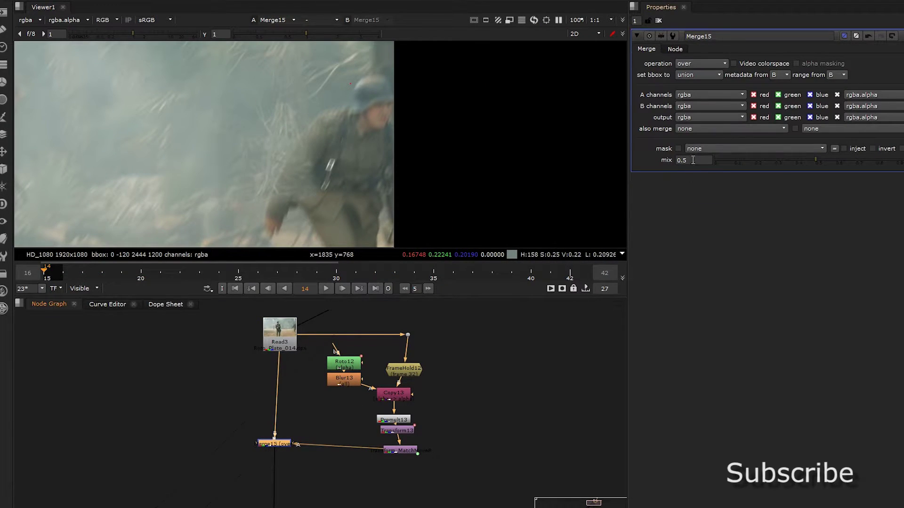
double_click(693, 160)
type("1")
left_click(552, 376)
At frame 16, key Transform13's translation at x 637, y -194 to shift the patch over the soldier beside the truck.
scroll(329, 97, "down", 1)
key("Right")
key("Right")
key("Right")
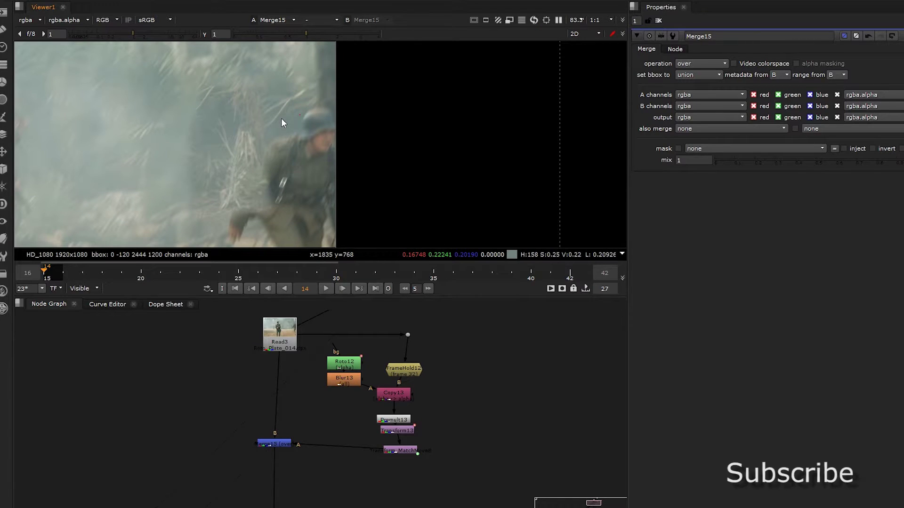
key("Left")
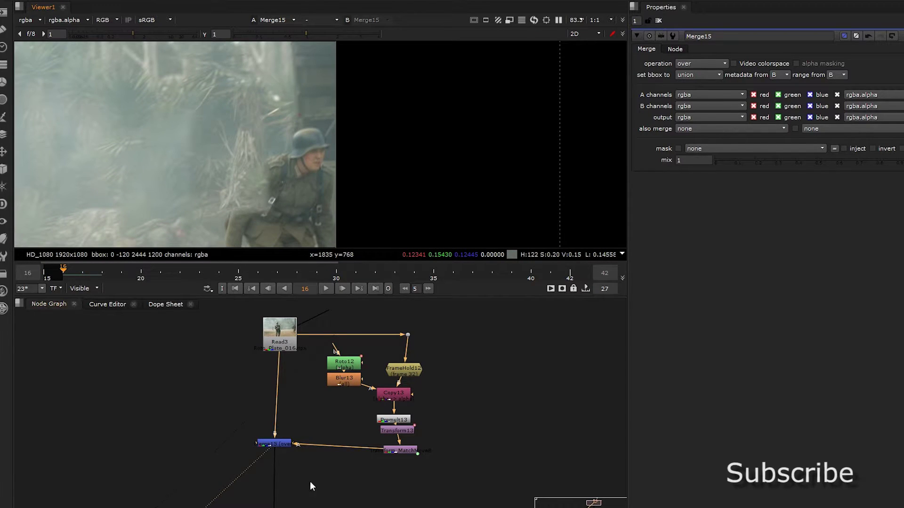
double_click(397, 430)
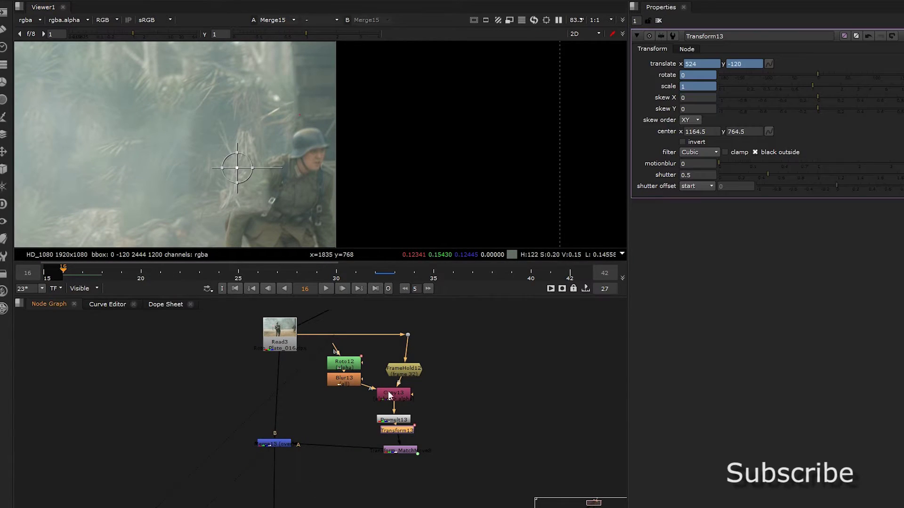
left_click_drag(241, 170, 304, 228)
scroll(268, 168, "up", 2)
scroll(313, 167, "down", 2)
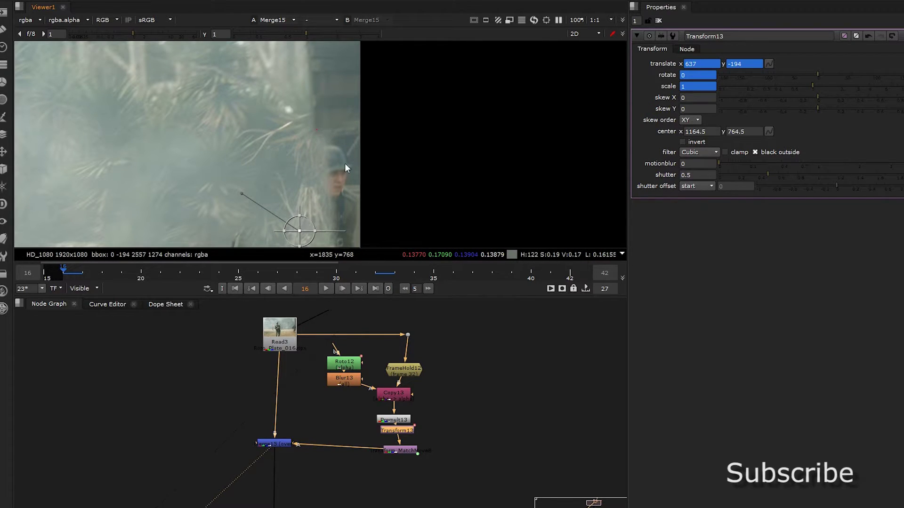
scroll(314, 187, "up", 5)
scroll(288, 130, "down", 5)
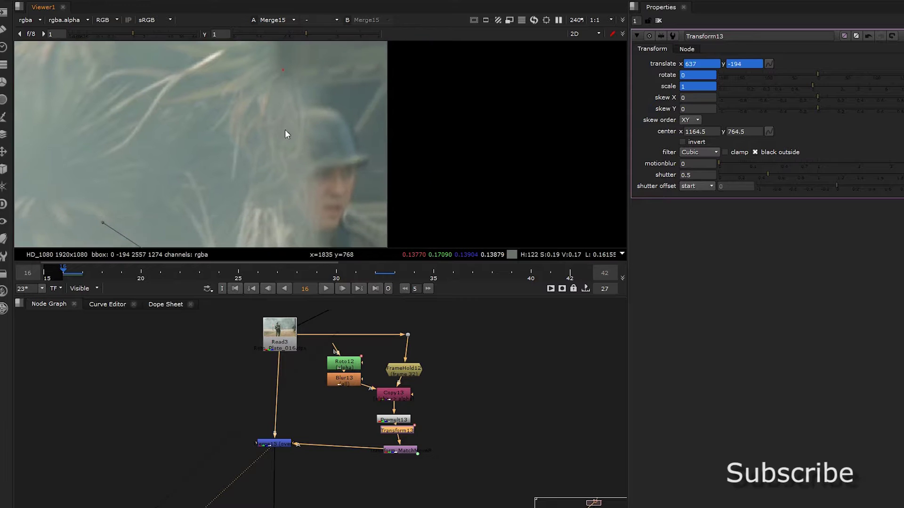
middle_click_drag(294, 122, 303, 102)
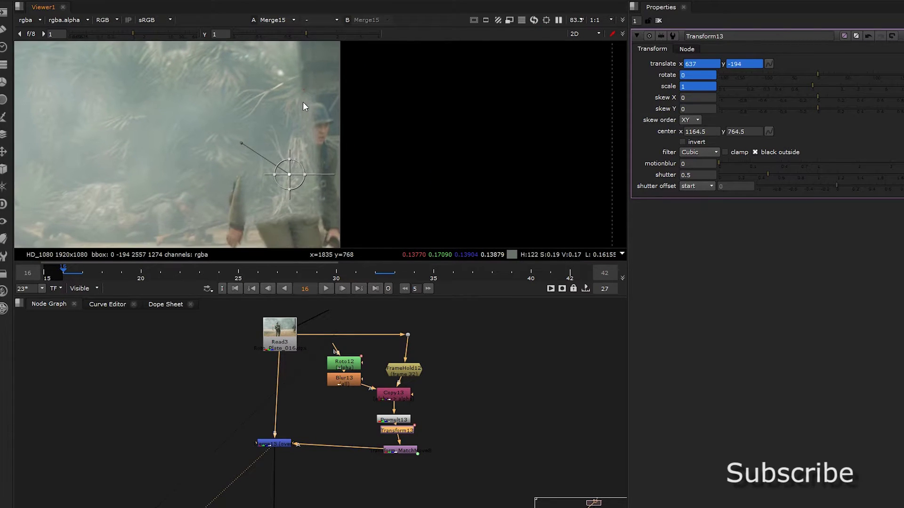
At frame 24, key Transform13's translation at x 667, y -171 to move the patch toward the truck edge.
key("Right")
key("Right")
key("Right")
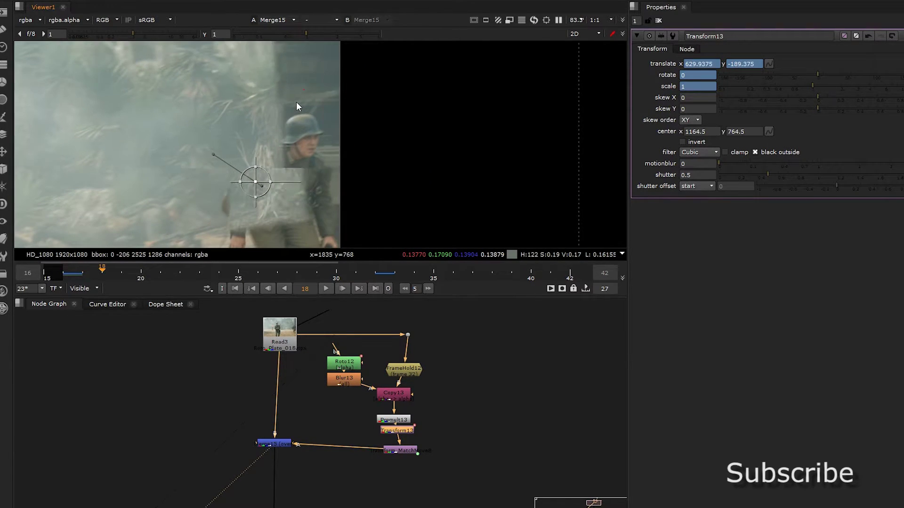
key("Right")
key("Right")
key("Right")
key("Right")
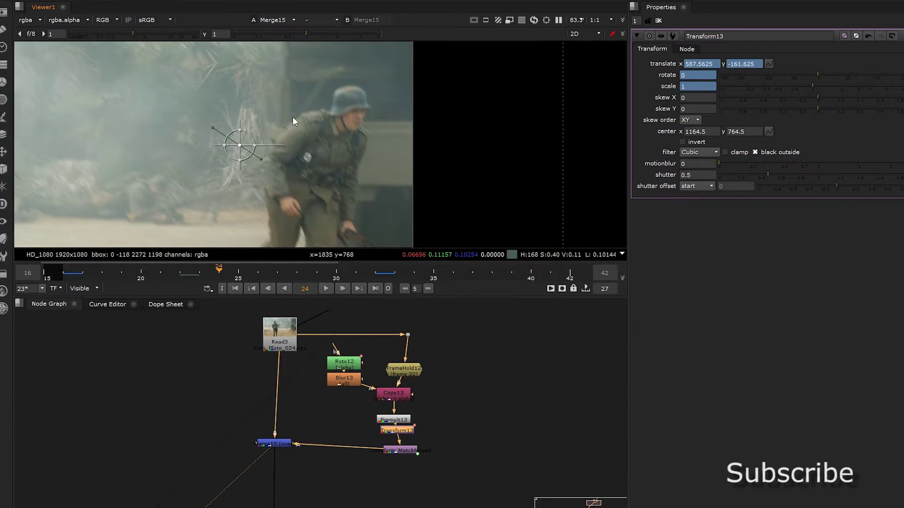
key("Right")
left_click_drag(232, 192, 290, 195)
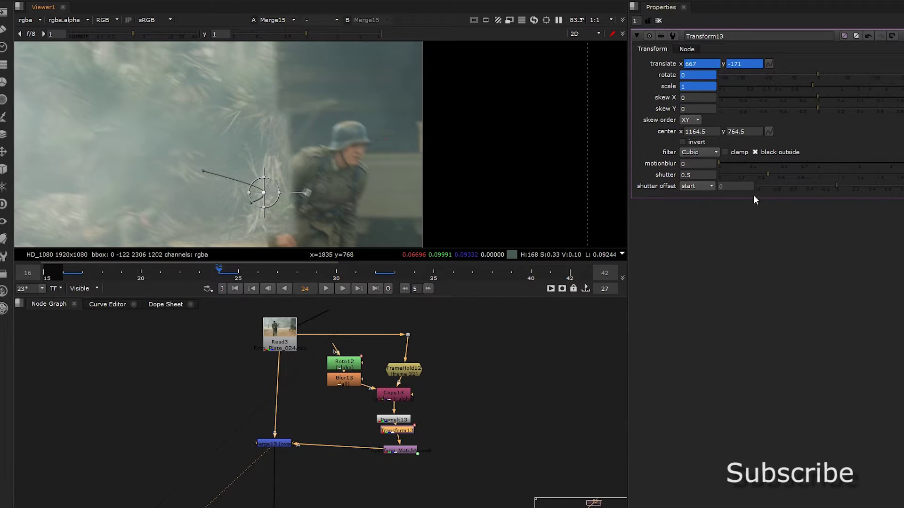
Give the match-move Transform motion blur 1, shutter 0.2 and a centred shutter offset.
double_click(404, 450)
type("1")
mouse_move(699, 166)
left_mouse_down()
mouse_move(674, 175)
mouse_move(690, 175)
left_mouse_up()
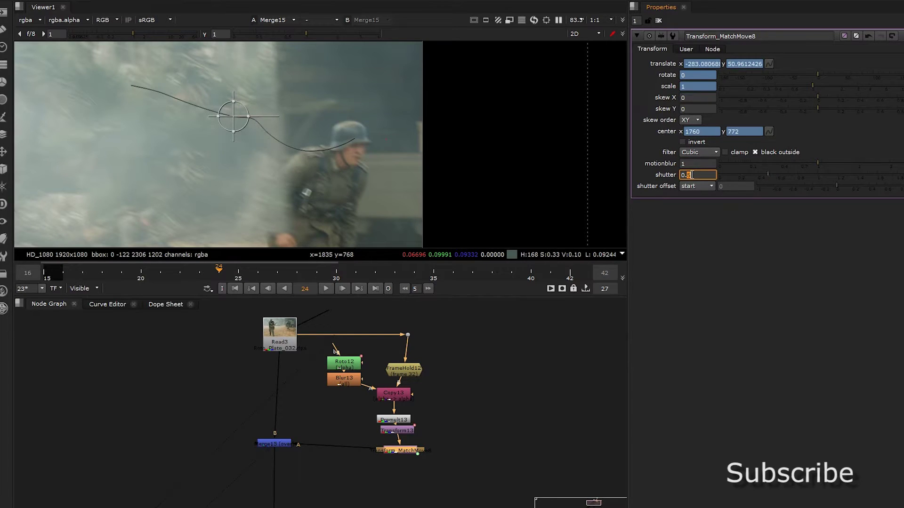
key("Down")
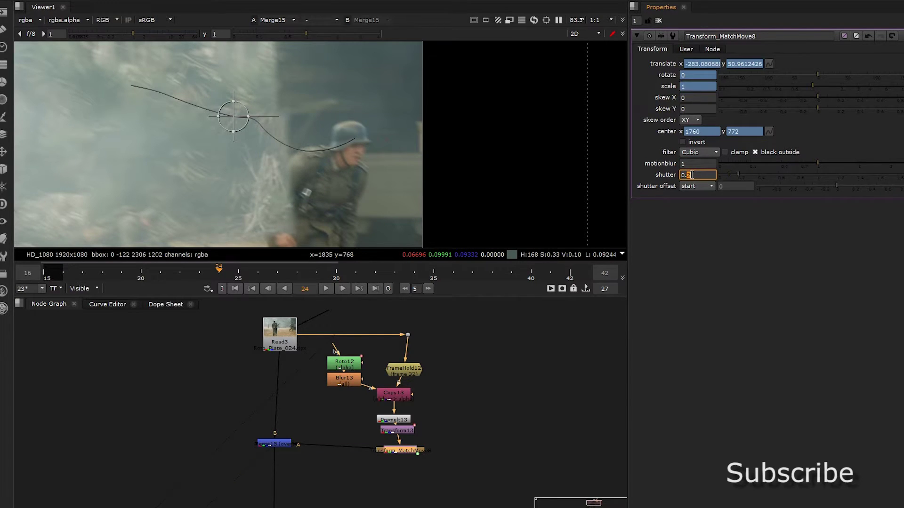
left_click(692, 186)
left_click(693, 173)
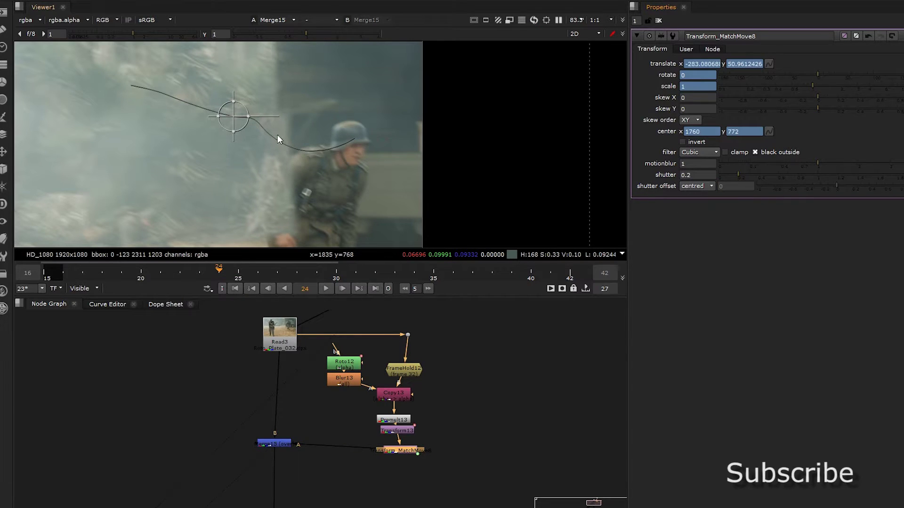
scroll(276, 138, "up", 3)
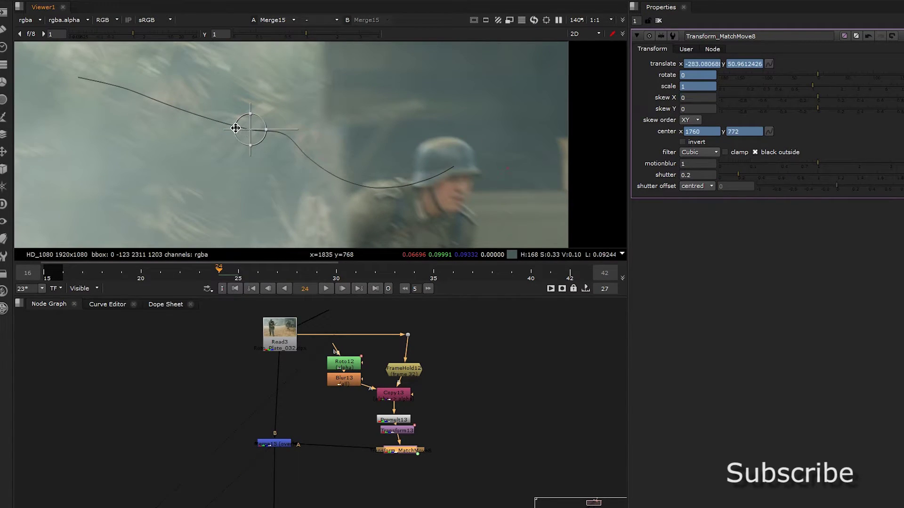
left_click(236, 128)
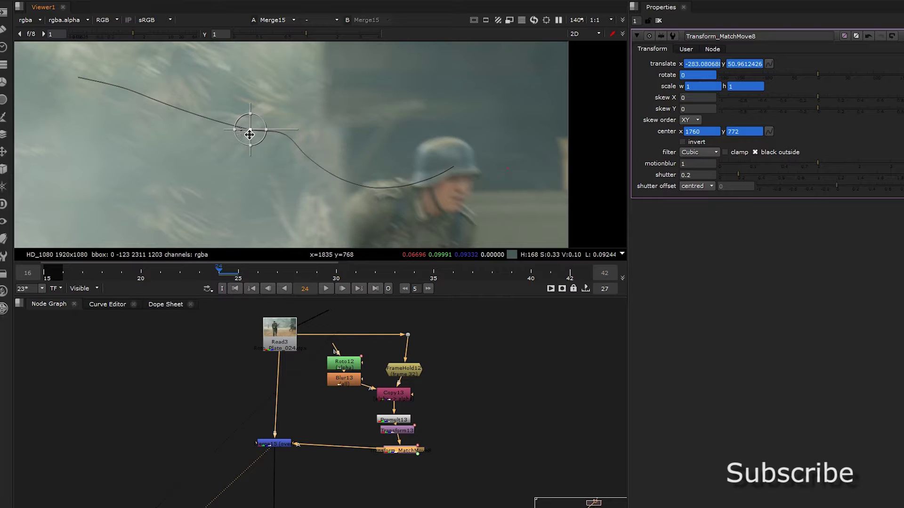
Adjust Transform13's translation at frame 24 to x 641.5, y -166.5.
double_click(398, 430)
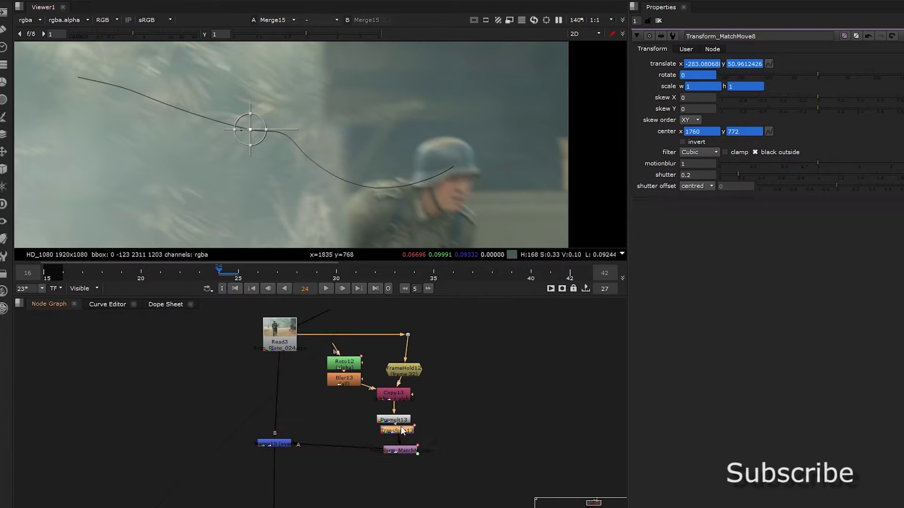
left_click_drag(313, 219, 305, 216)
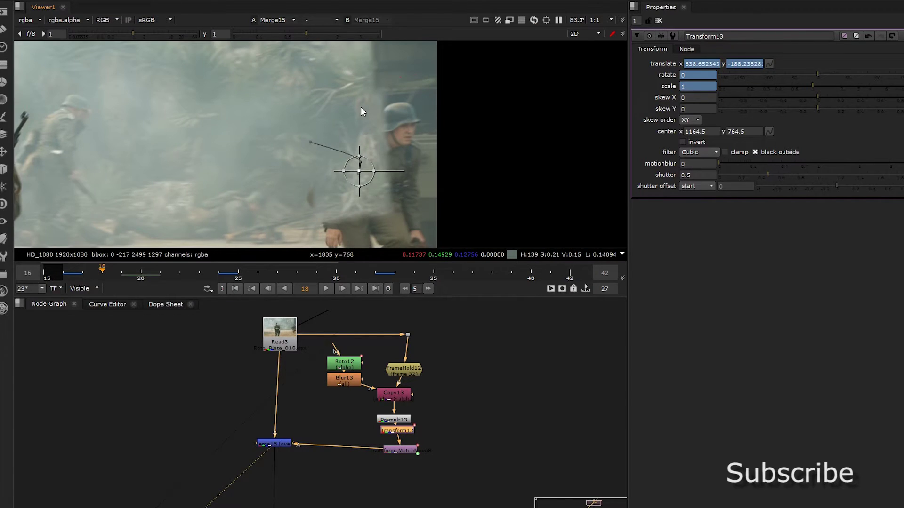
Step through frames 17 to 29 and examine how the keyed, motion-blurred patch follows the foliage and truck edge.
key("Left")
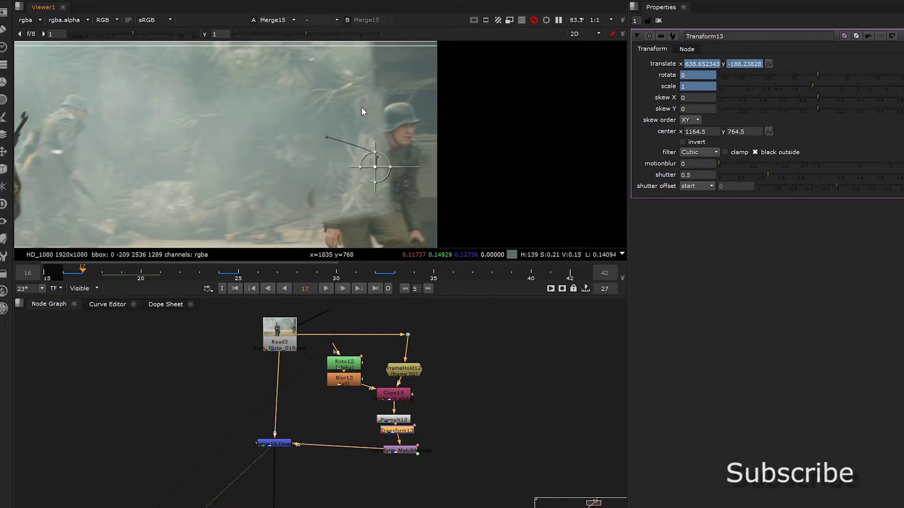
key("Right")
key("Right")
key("Right")
key("Right")
key("Right")
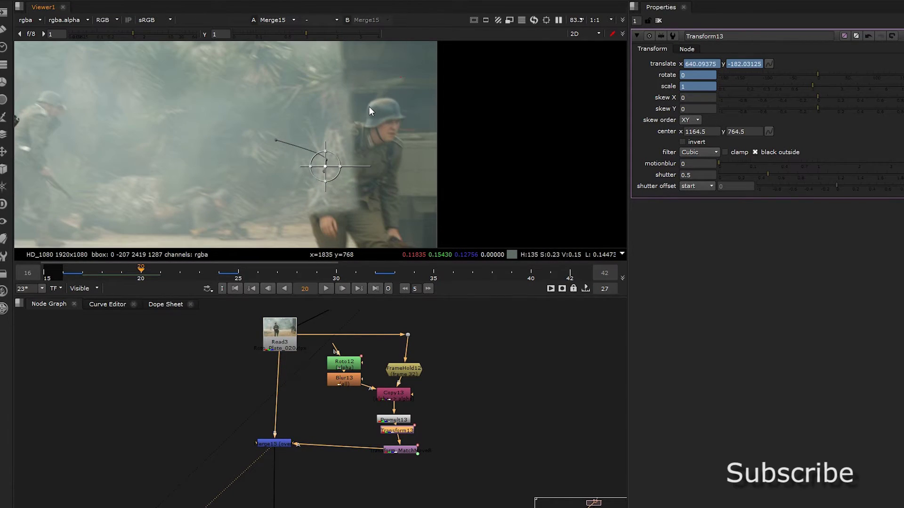
key("Right")
key("Right")
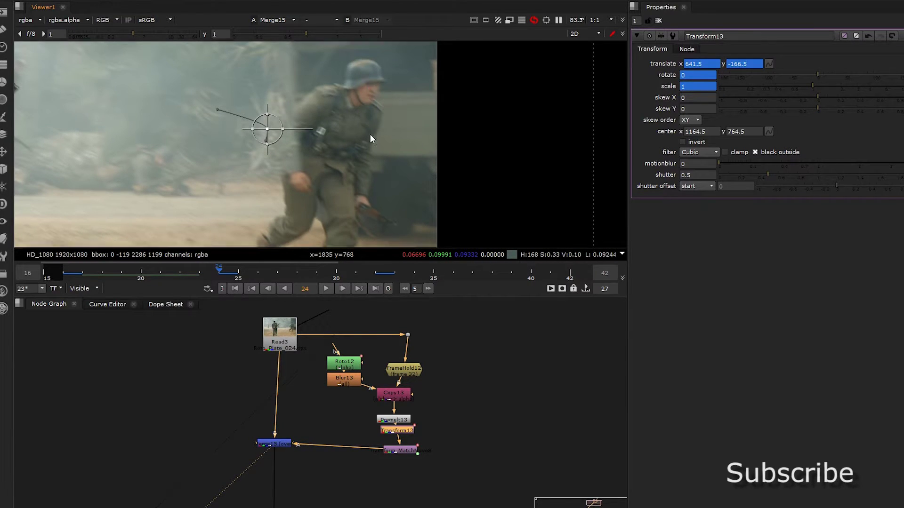
key("Right")
key("Right")
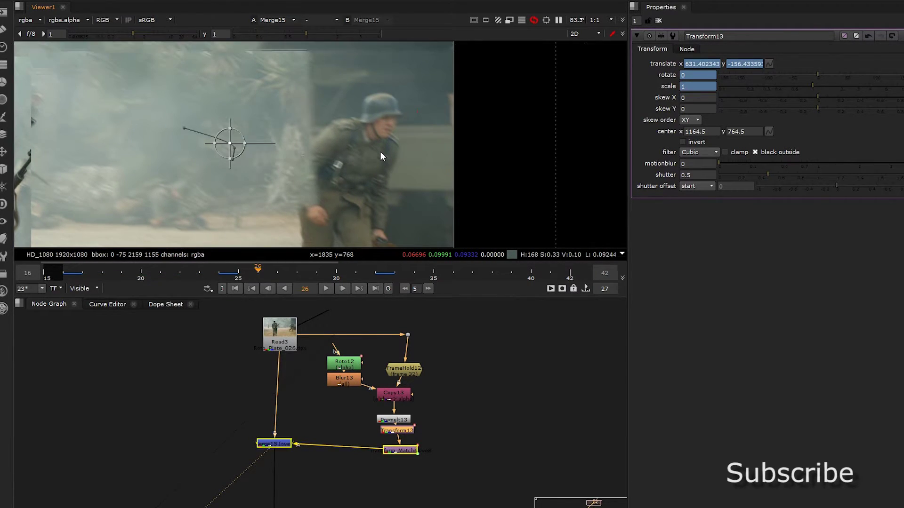
key("Right")
key("Left")
key("Left")
key("Left")
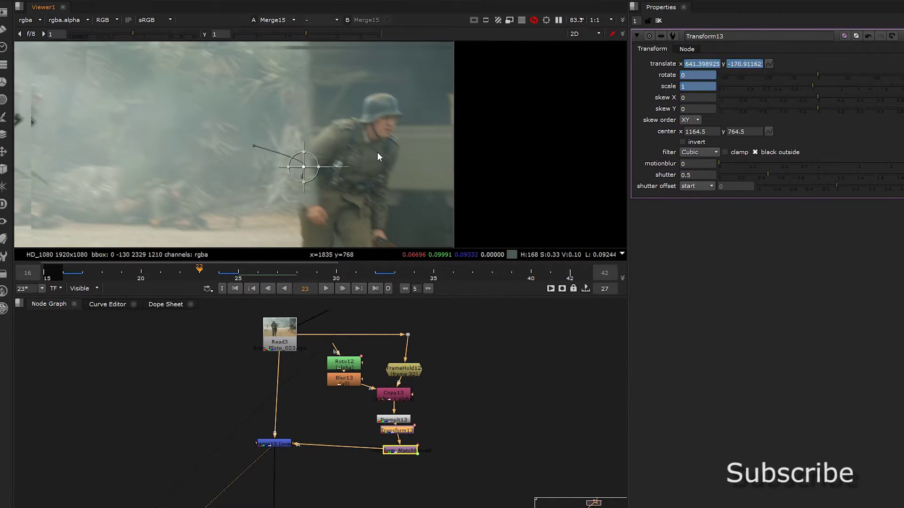
key("Right")
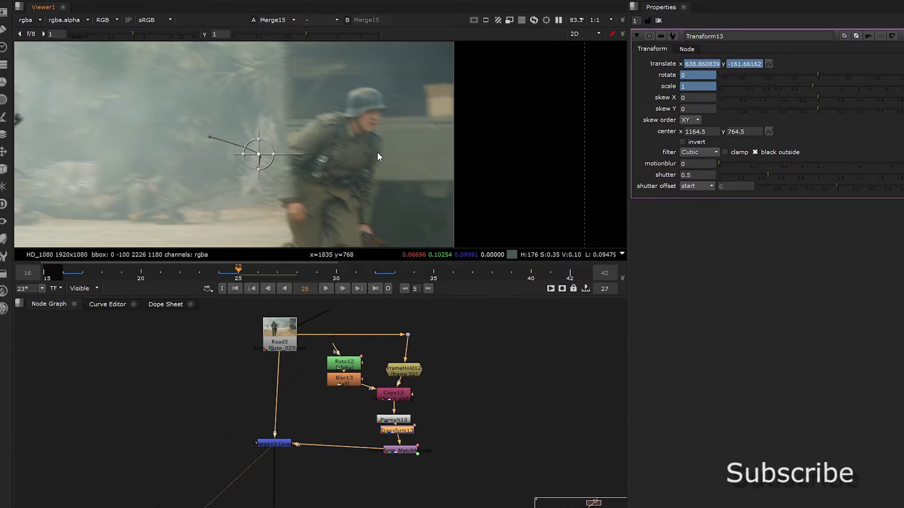
key("Right")
key("Right")
key("Right")
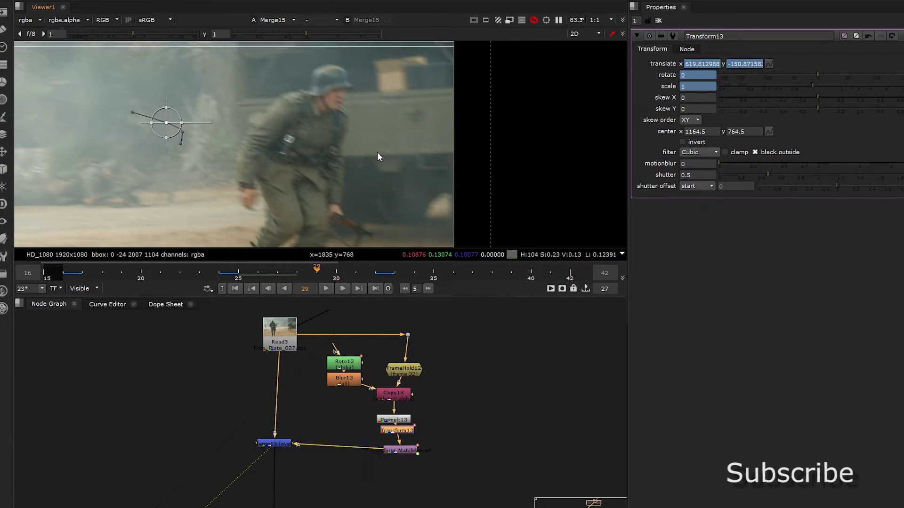
Step through frames 28 to 32 and examine how the patch lines up with the truck edge and foliage.
key("Right")
scroll(336, 163, "down", 2)
middle_click_drag(336, 163, 384, 176)
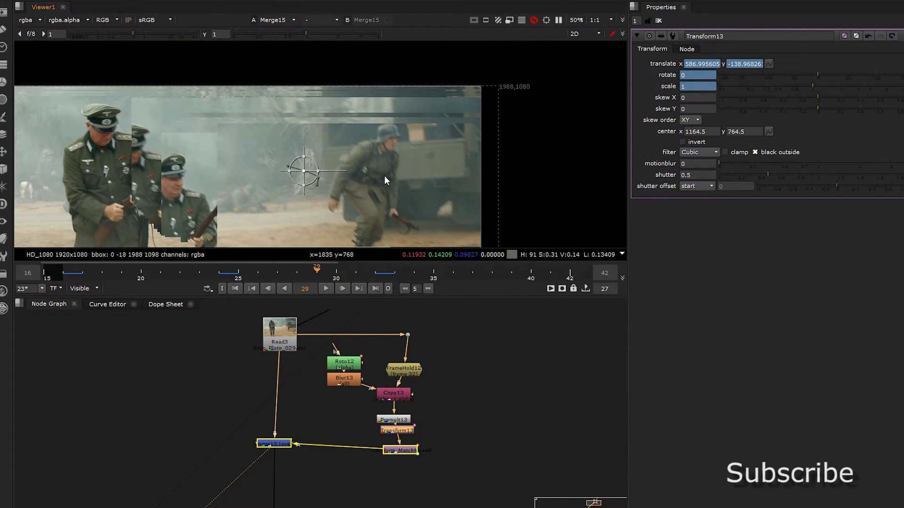
scroll(334, 171, "up", 1)
scroll(330, 171, "up", 3)
key("Right")
key("Right")
key("Right")
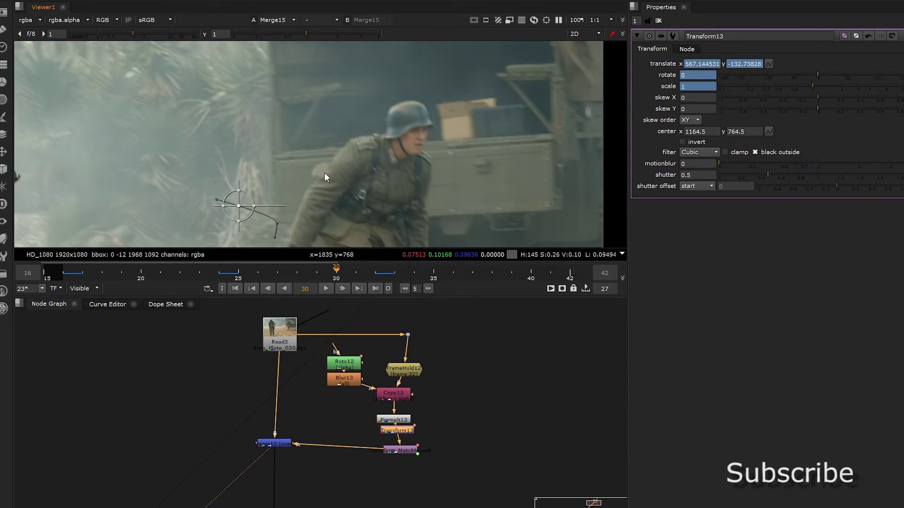
key("Right")
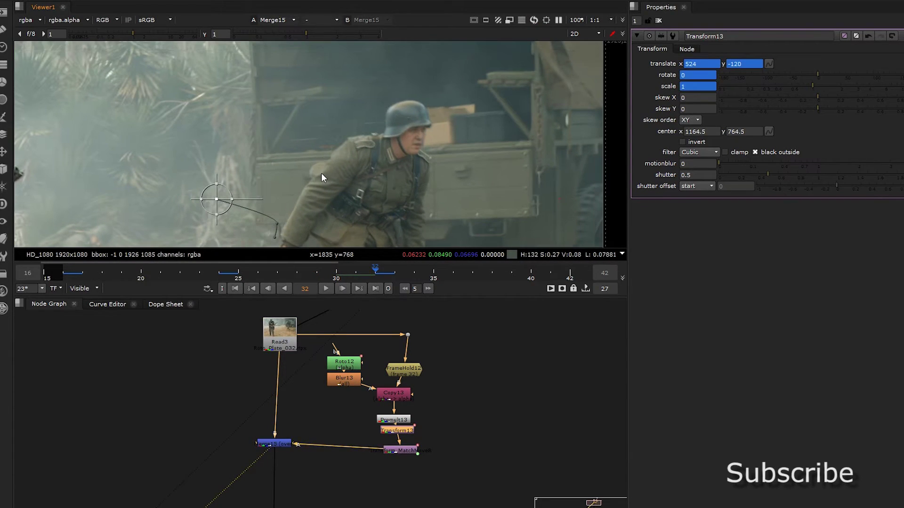
key("Left")
key("Left")
key("Left")
key("Right")
key("Right")
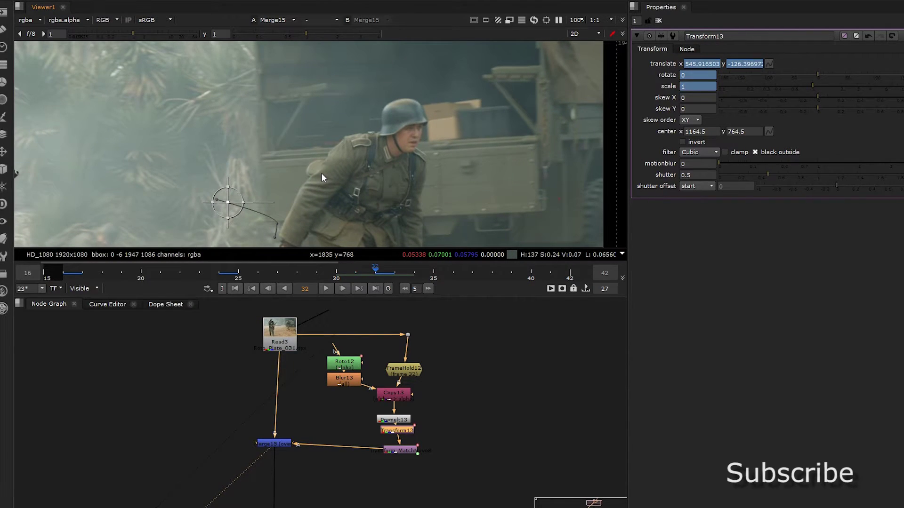
key("Left")
key("Left")
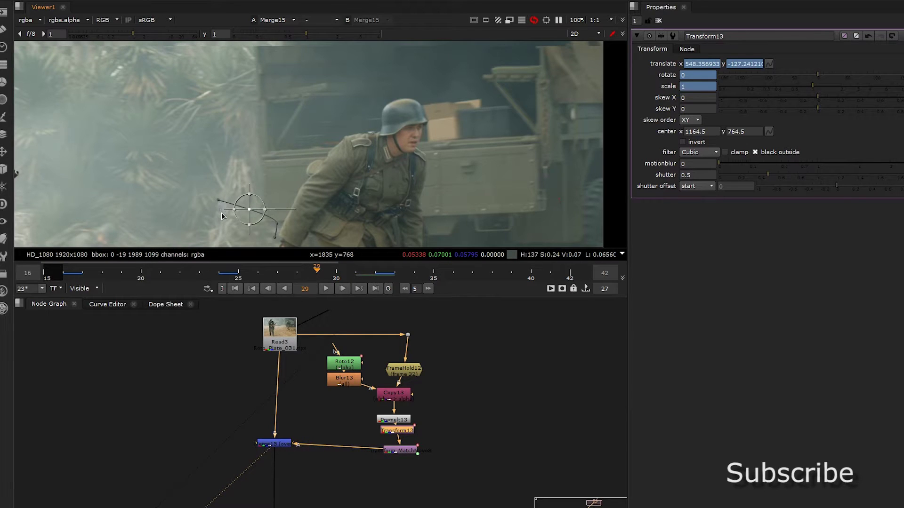
Set Transform_MatchMove8's motion blur shutter to 0.3 and compare the patch's blur with the plate around frames 27 to 30.
key("Left")
key("Left")
key("Left")
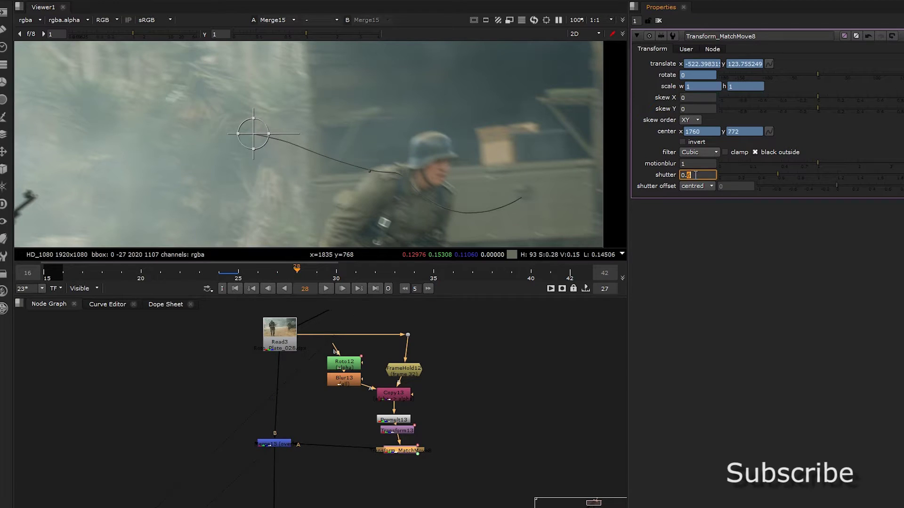
key("Down")
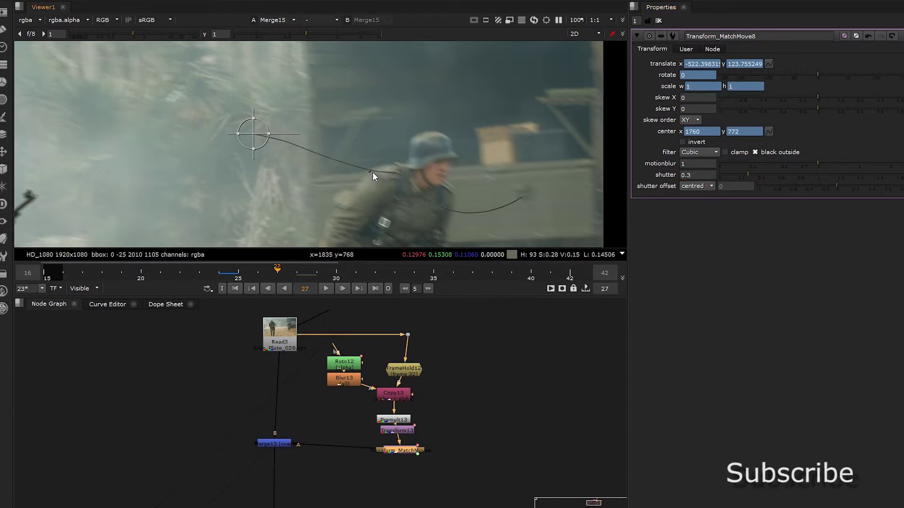
key("Right")
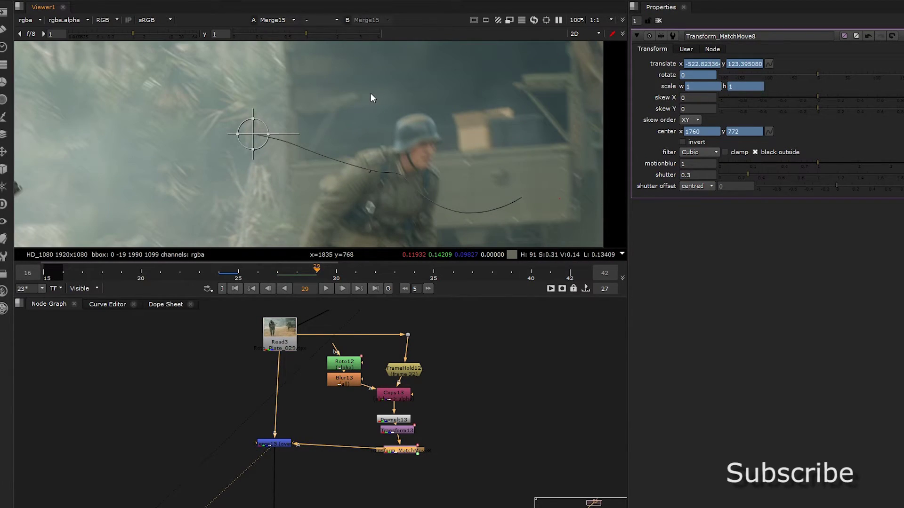
key("Right")
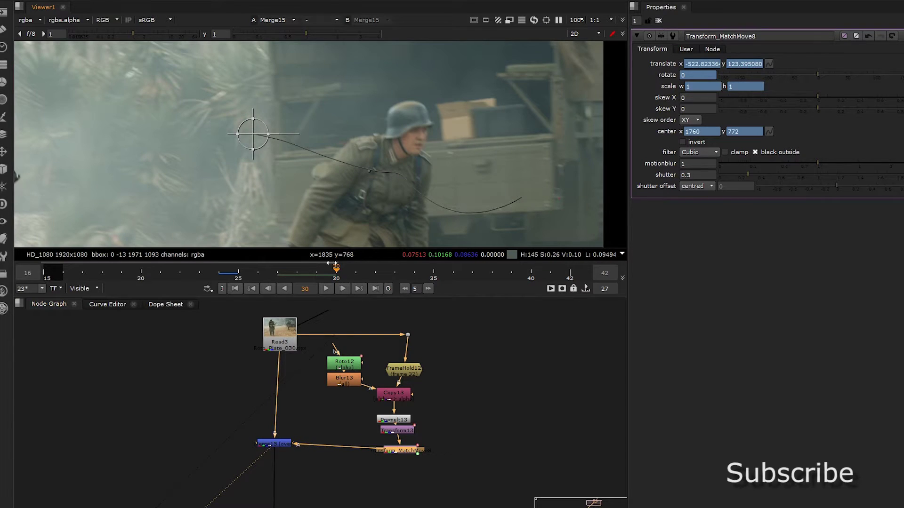
key("Left")
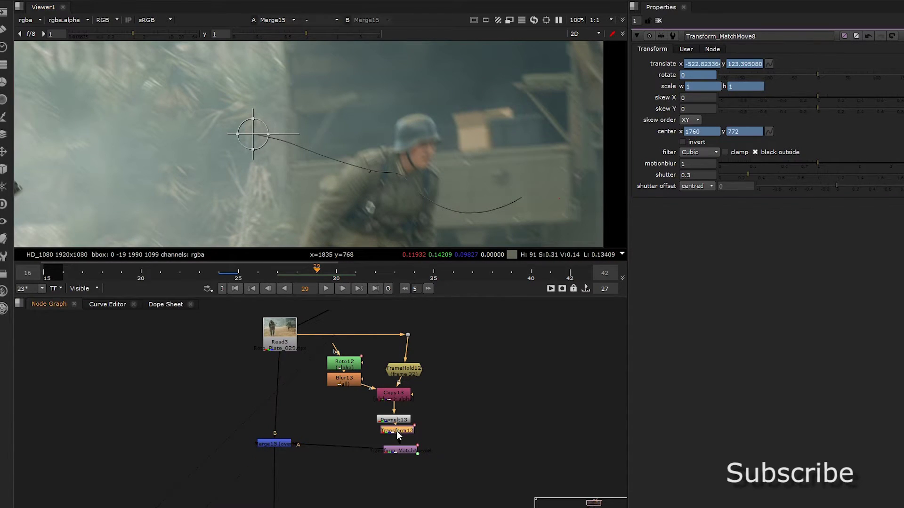
Open Tracker6 and examine how track 1 follows the foliage around frames 28 to 30.
scroll(282, 372, "down", 3)
left_click(342, 318)
double_click(346, 319)
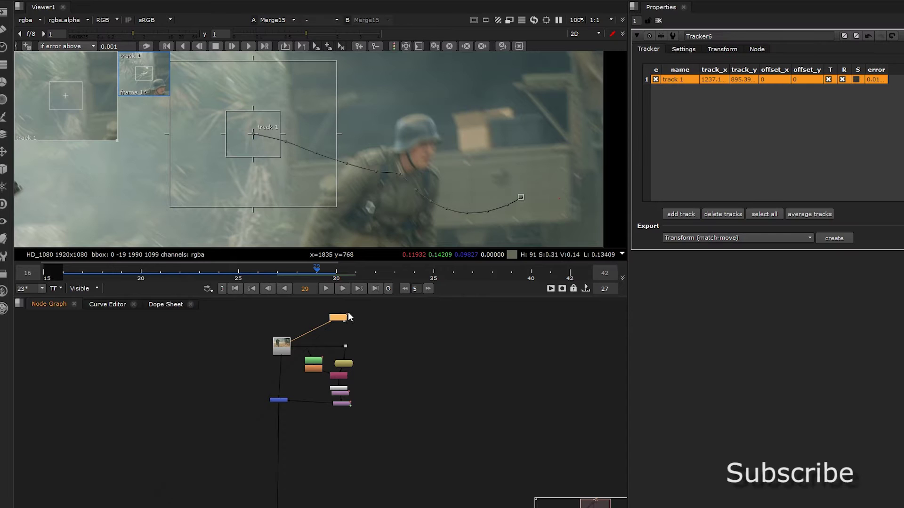
key("Right")
key("Left")
key("Left")
key("Right")
key("Right")
key("Left")
key("Left")
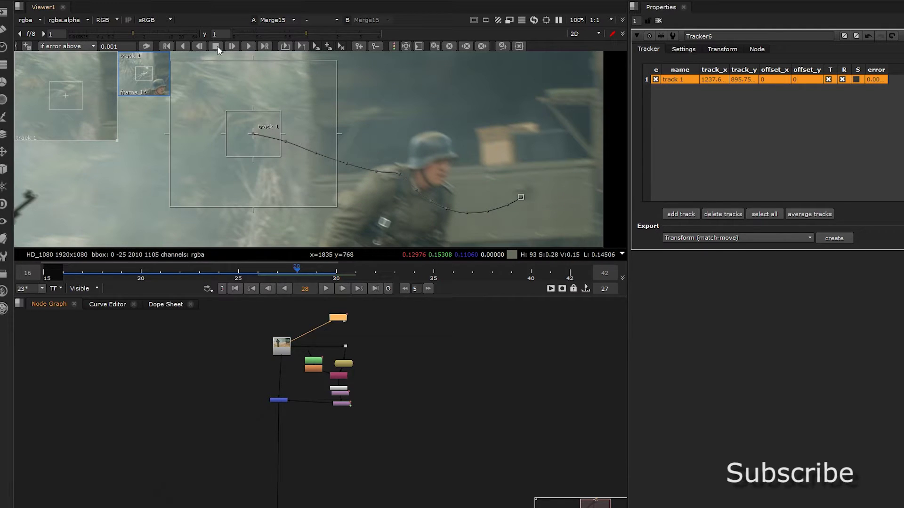
Extend track 1 in Tracker6 forward frame by frame past frame 30, then return to frame 28 to review the path.
left_click(232, 47)
left_click(232, 47)
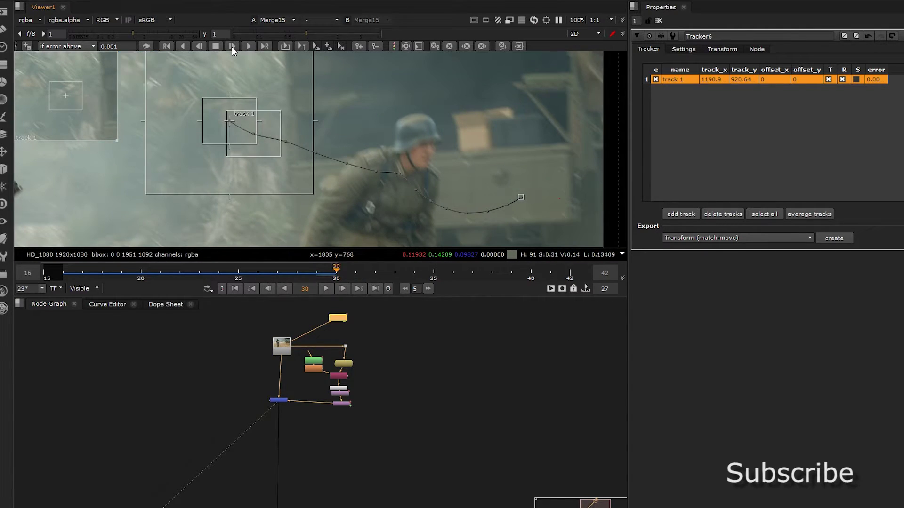
left_click(232, 47)
left_click(231, 45)
left_click(231, 45)
key("Left")
key("Left")
key("Left")
key("Left")
key("Left")
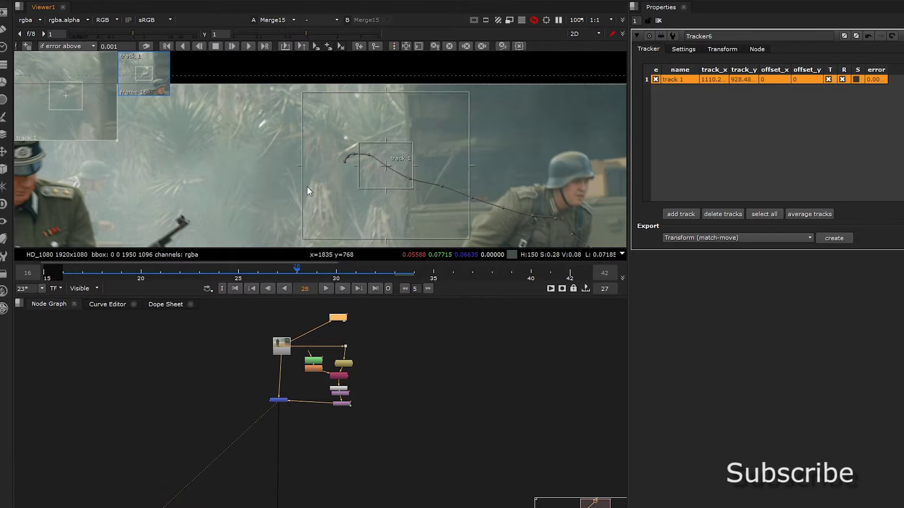
middle_click_drag(437, 179, 363, 162)
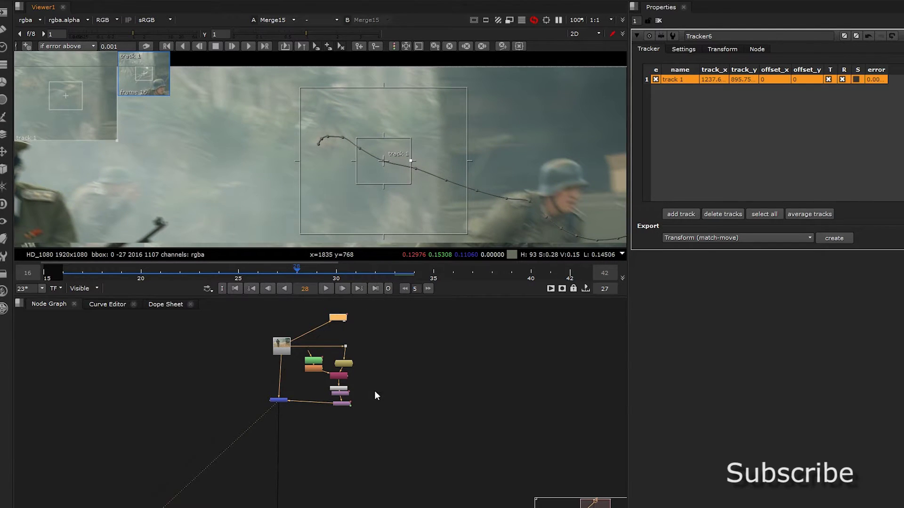
Give Transform13 motion blur 1 and set its translation at frame 32 to x 645, y -163.
scroll(338, 396, "up", 3)
double_click(338, 396)
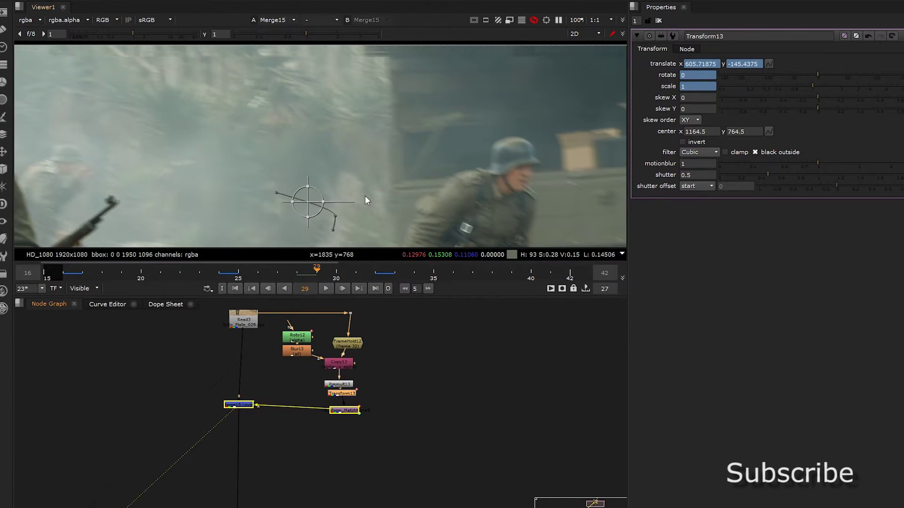
key("Right")
key("Right")
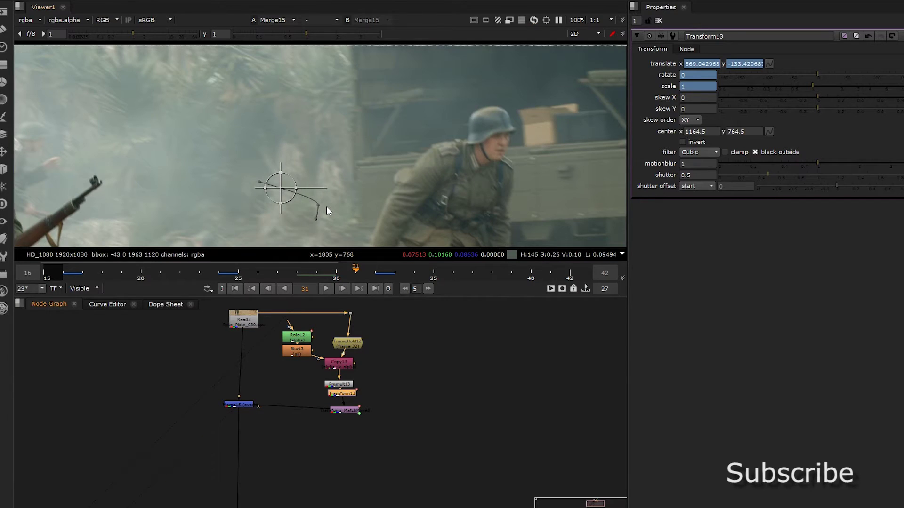
key("Right")
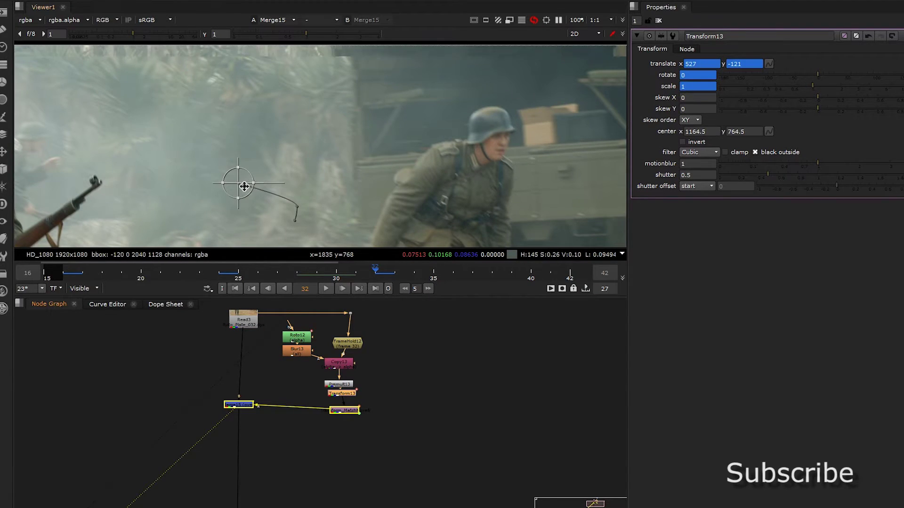
left_click_drag(244, 187, 299, 202)
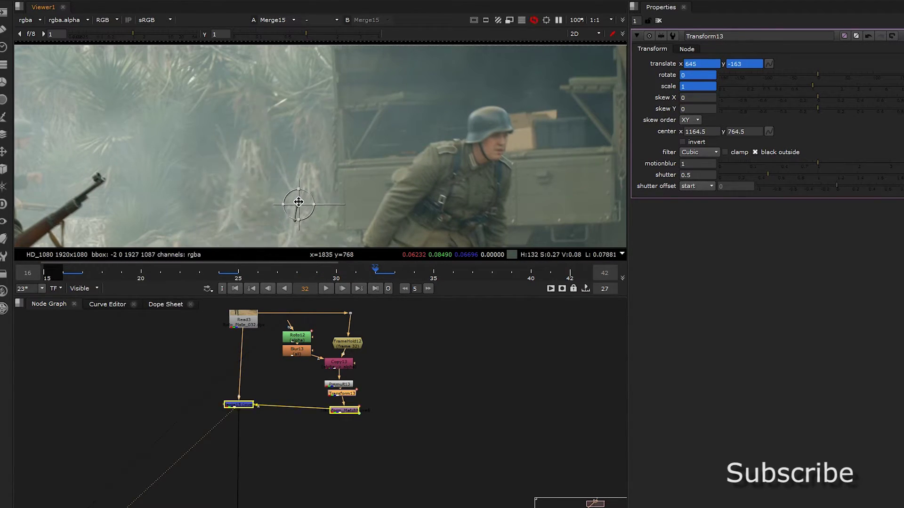
At frame 17, widen the lower part of Roto12's Bezier away from the truck to cover the soldier's arm, keying the shape.
key("Left")
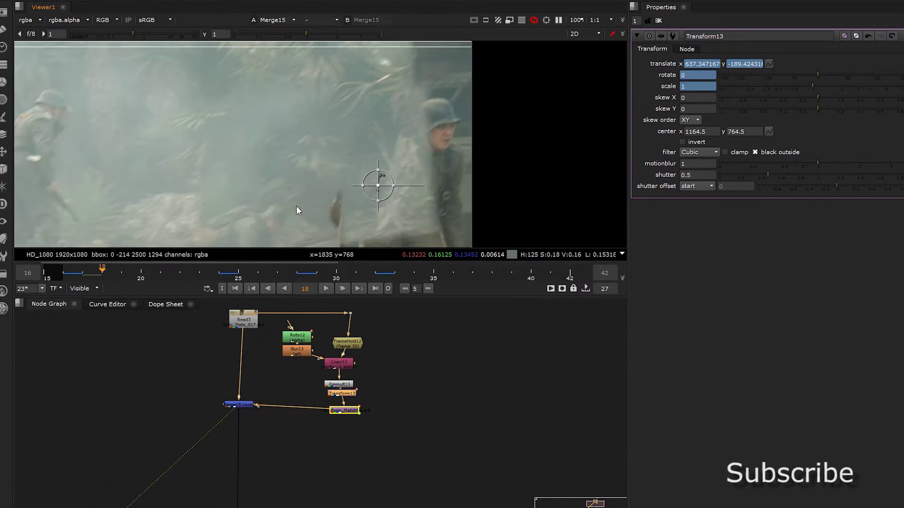
key("Left")
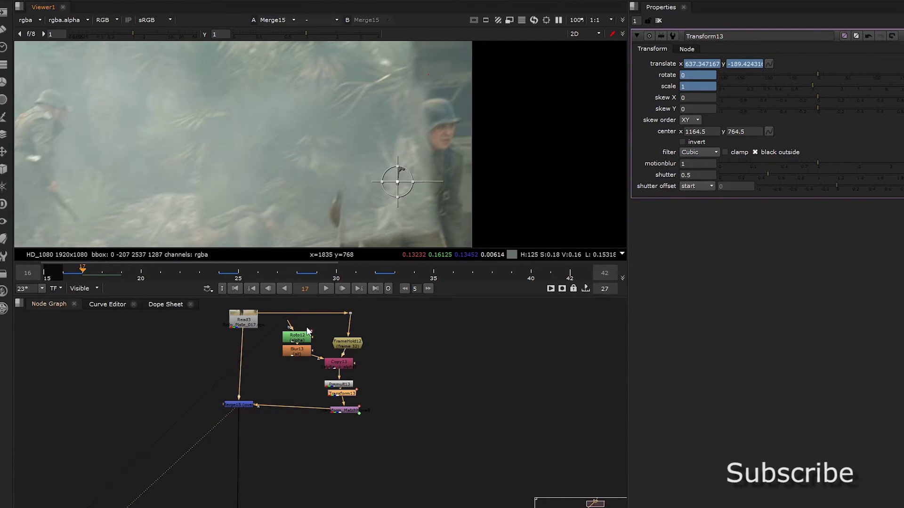
double_click(300, 338)
left_click(330, 215)
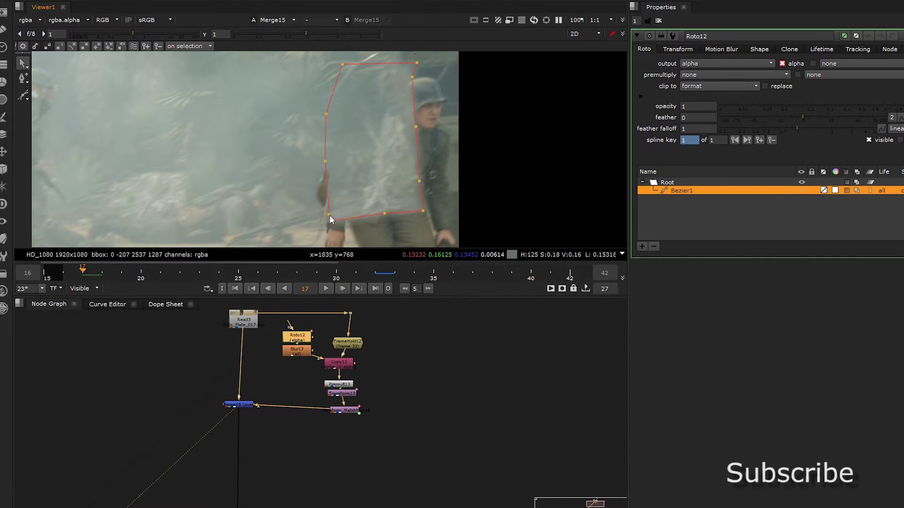
left_click_drag(321, 218, 330, 220)
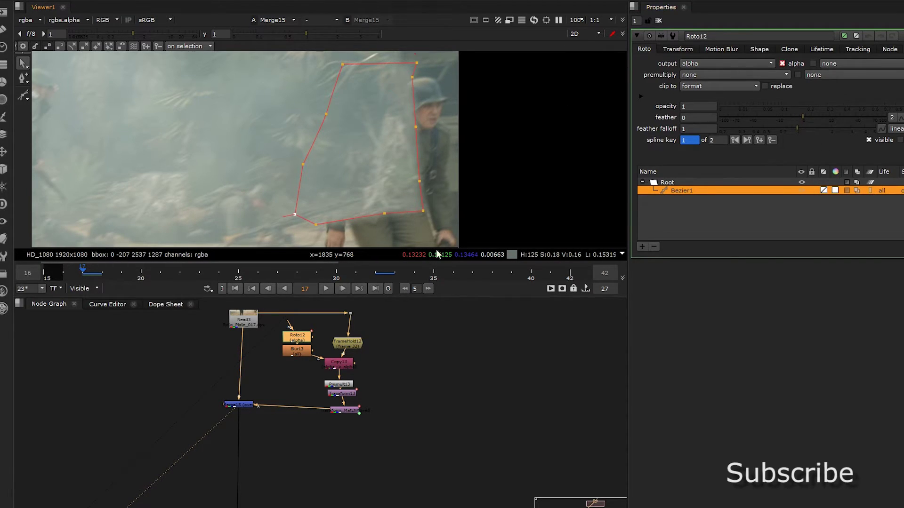
left_click(376, 275)
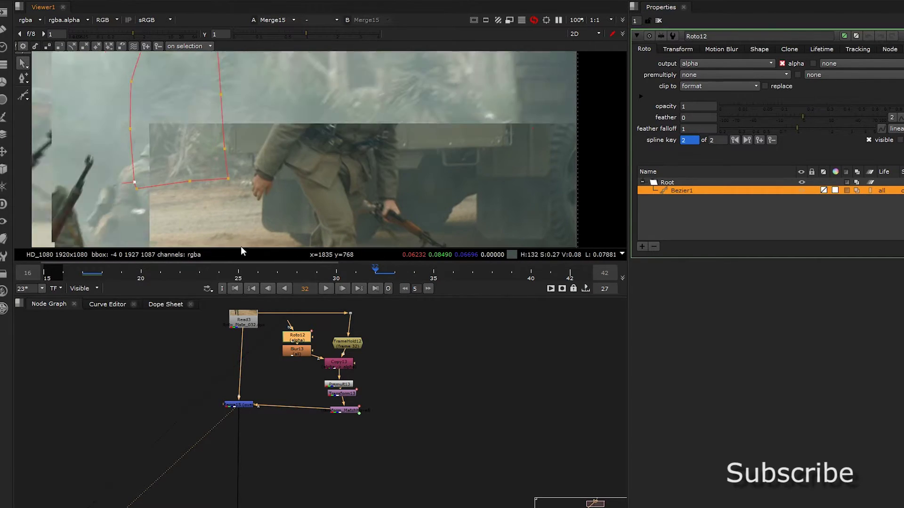
left_click_drag(223, 272, 242, 269)
Move the patch's node branch, from Roto12 and FrameHold12 down to the match-move Transform, off the purple backdrop to beside Merge15.
middle_click_drag(388, 423, 394, 403)
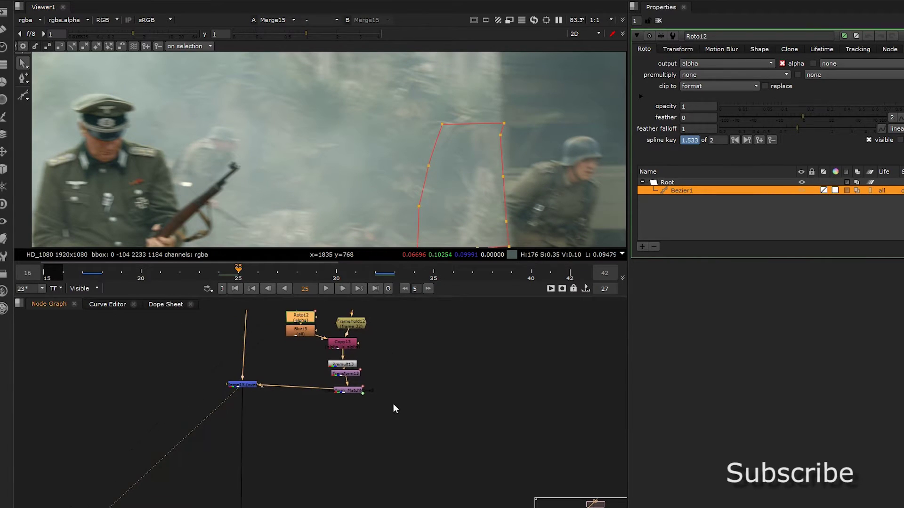
scroll(367, 453, "down", 1)
middle_click_drag(366, 453, 361, 480)
left_click_drag(256, 333, 255, 313)
key("period")
left_click_drag(192, 463, 454, 328)
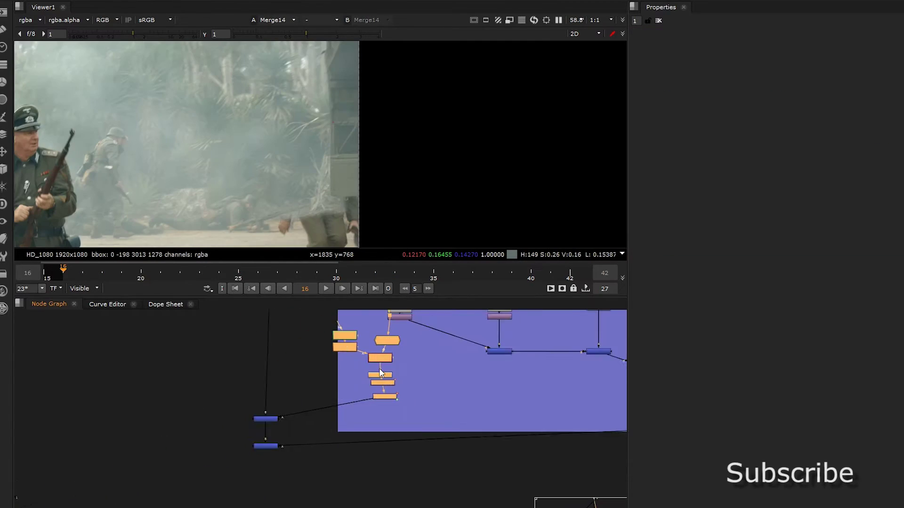
left_click_drag(350, 388, 217, 414)
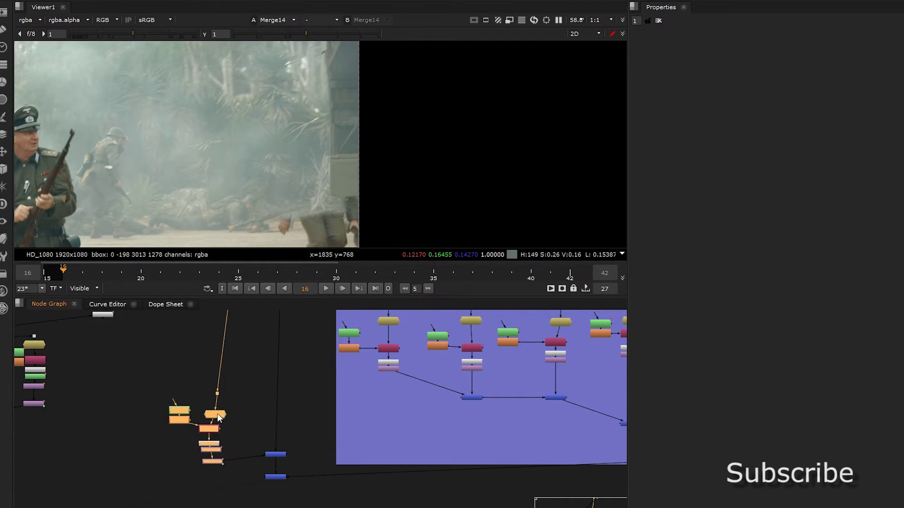
scroll(276, 466, "up", 4)
View Merge15 and Merge14 in turn, and scrub from frame 16 to 22 to examine the combined patches.
left_click(282, 446)
key("1")
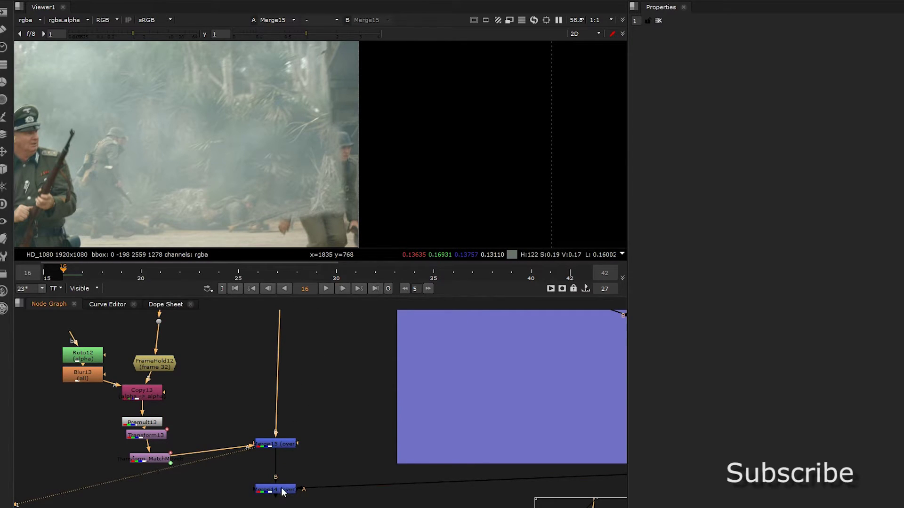
left_click(282, 491)
key("1")
left_click_drag(91, 273, 112, 273)
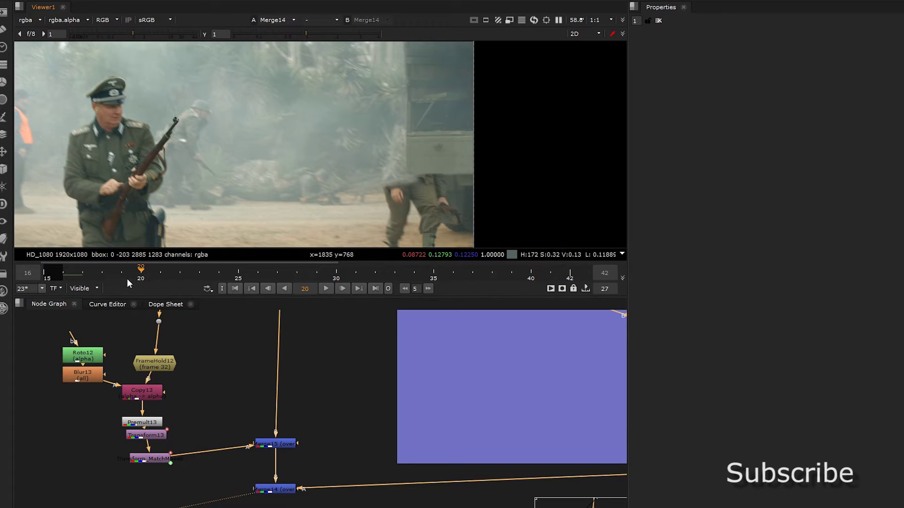
left_click(174, 273)
Keyframe Merge15's mix at 1 on frame 25 and 0 on frame 30 to fade out the patch.
double_click(288, 444)
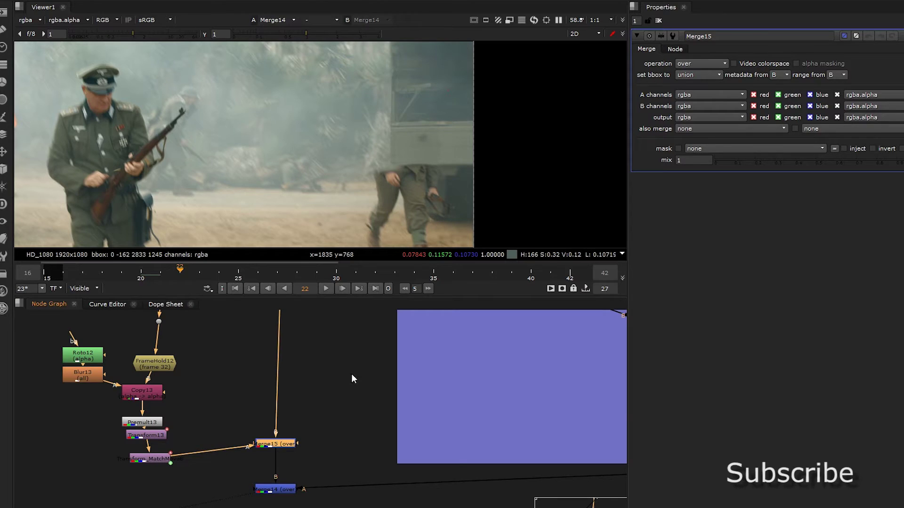
left_click(291, 277)
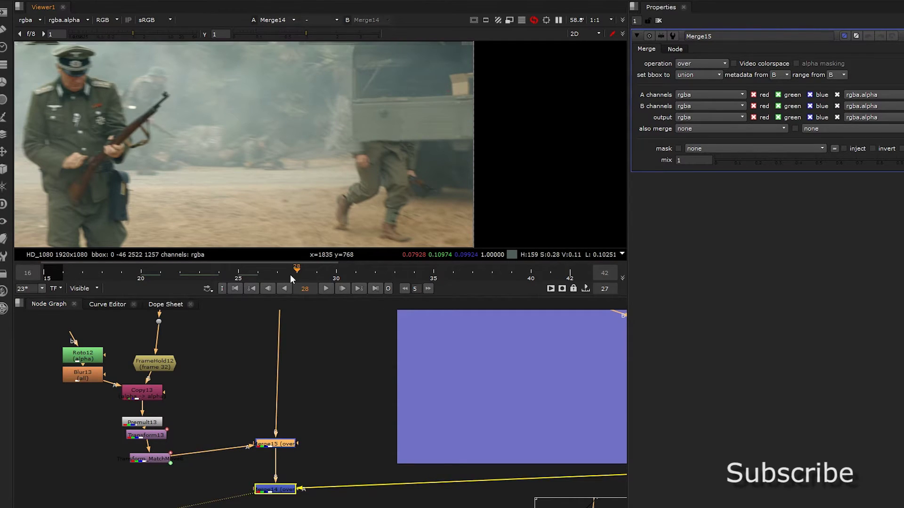
left_click(252, 276)
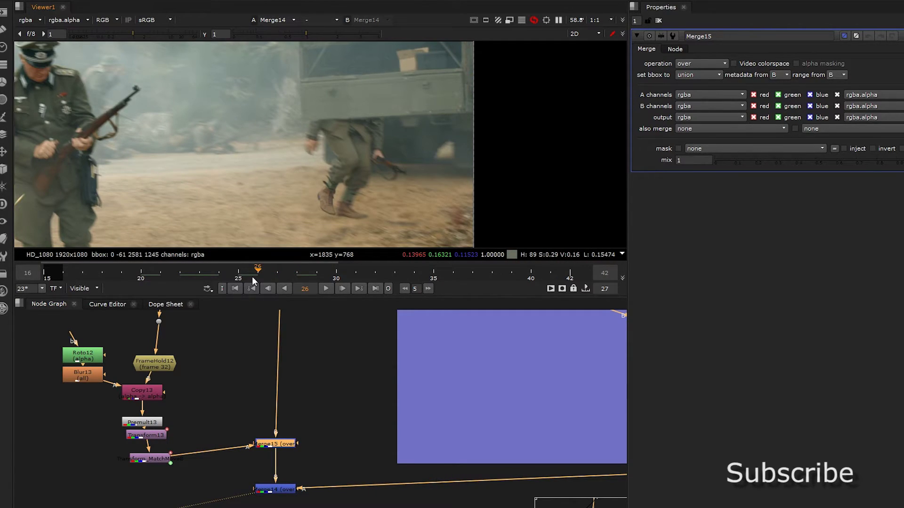
key("Left")
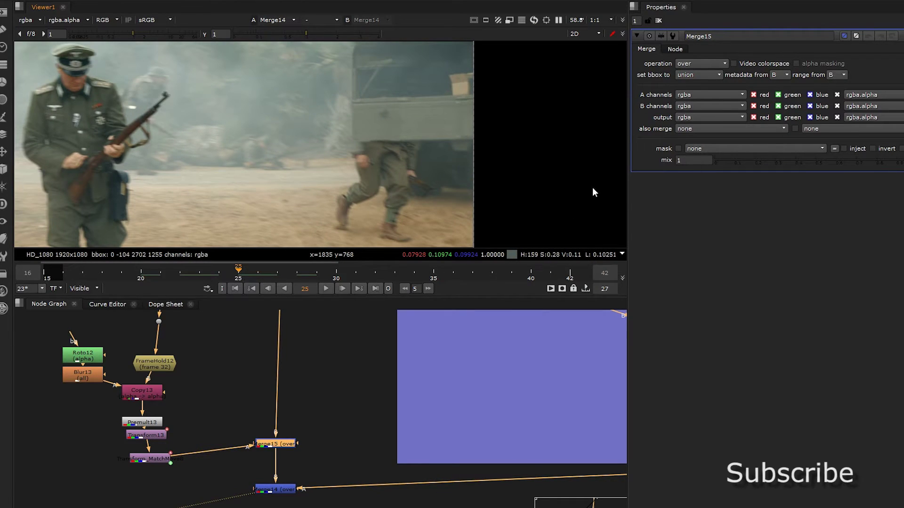
right_click(683, 161)
left_click(696, 168)
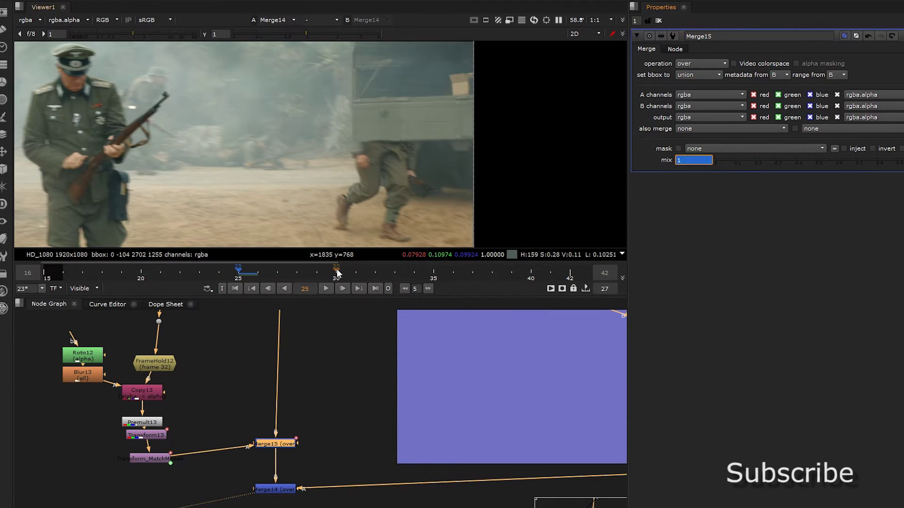
left_click(336, 272)
left_click_drag(720, 163, 699, 160)
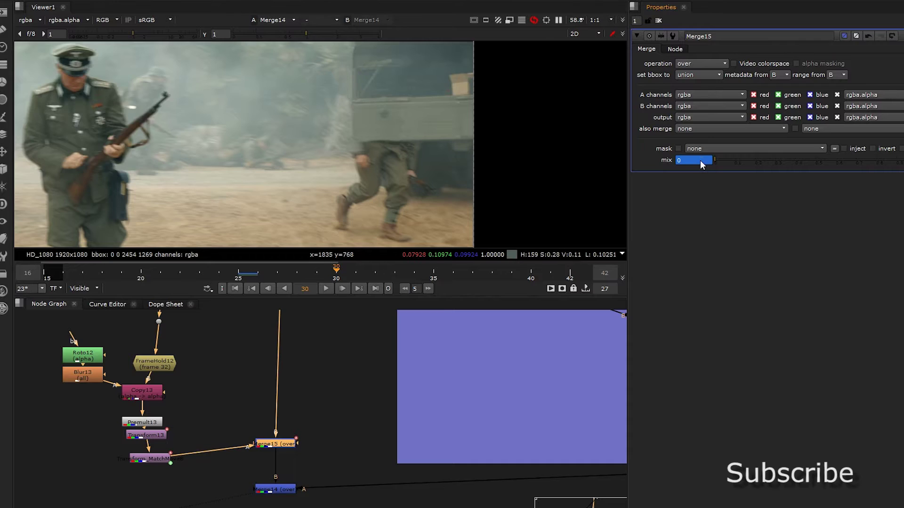
Play and scrub the frames around Merge15's mix fade, from 23 to 30, to examine how the patch blends over the truck.
left_click(248, 278)
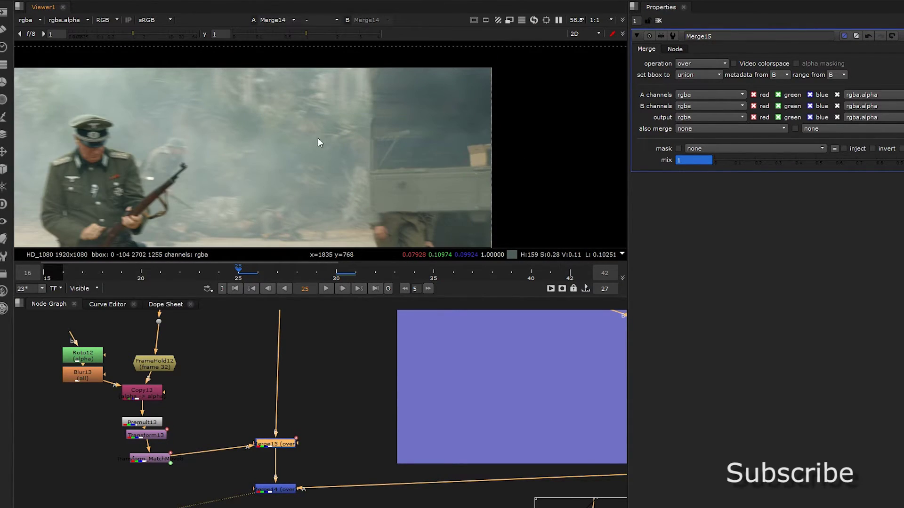
key("l")
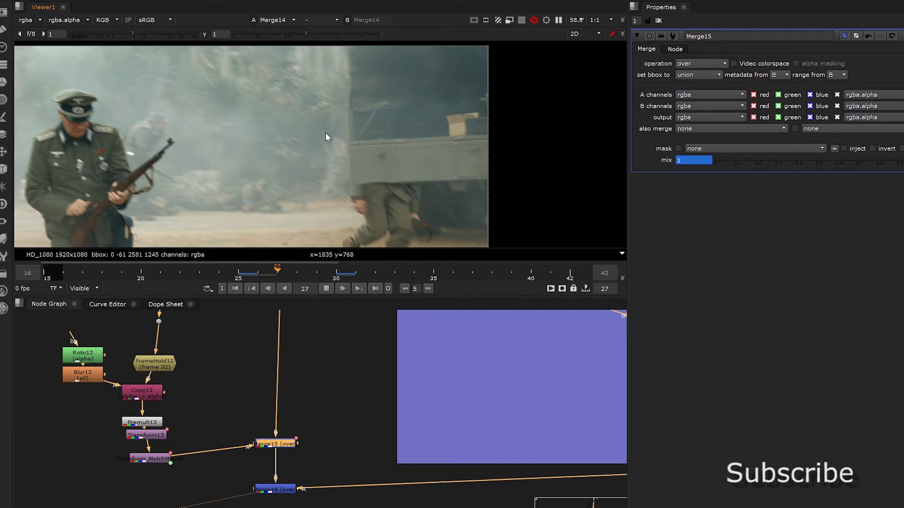
left_click_drag(243, 277, 268, 273)
scroll(358, 133, "up", 6)
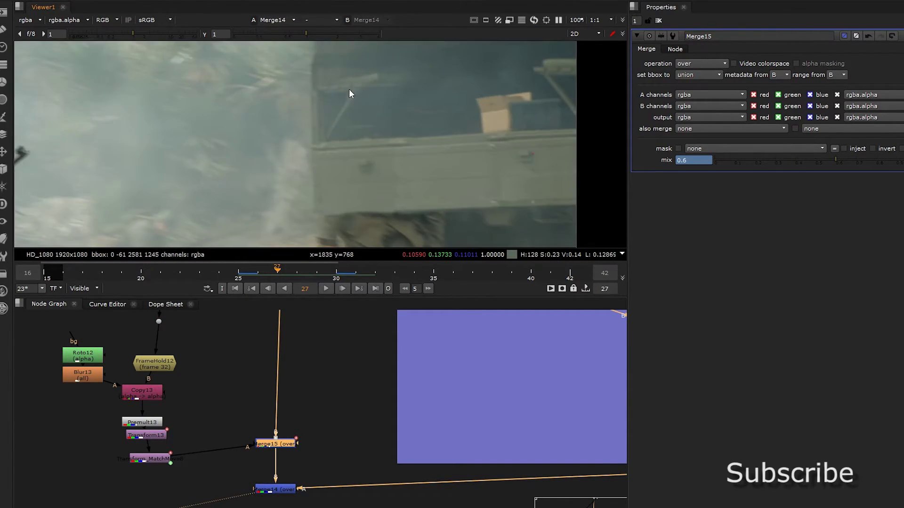
scroll(291, 141, "down", 5)
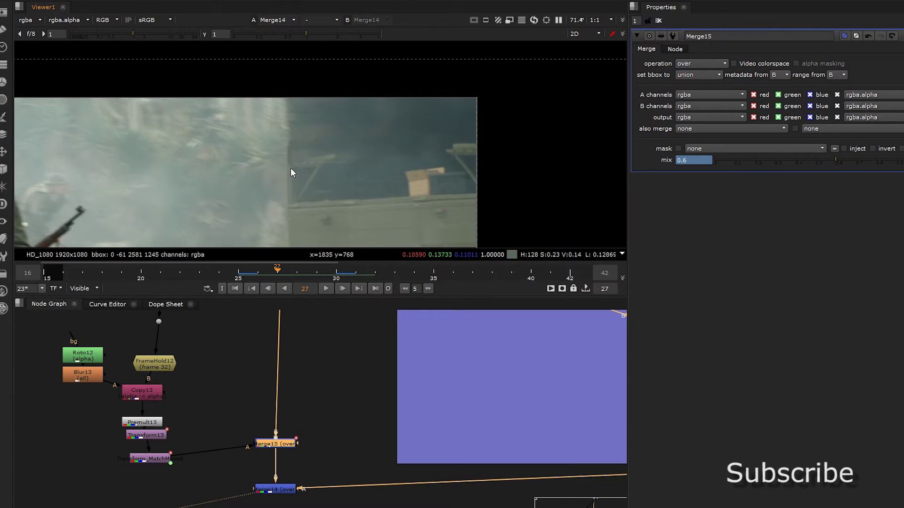
left_click_drag(240, 273, 177, 283)
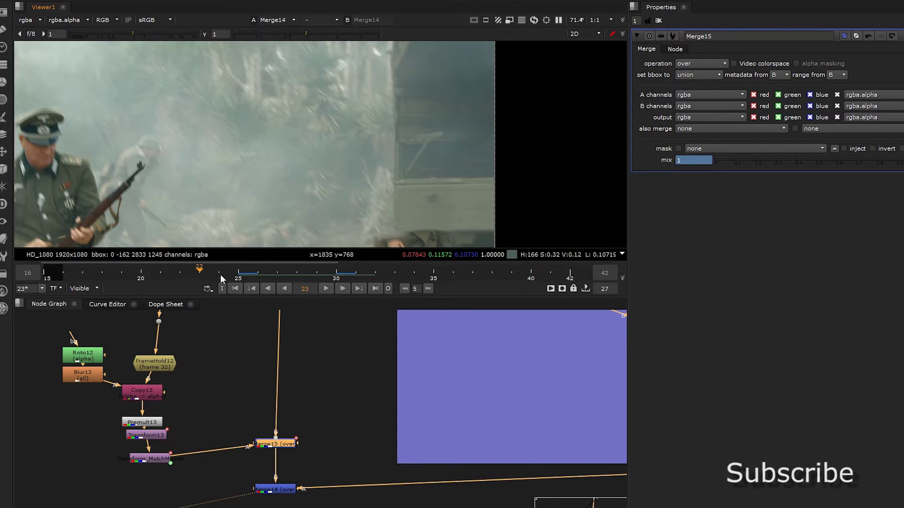
left_click(234, 273)
left_click_drag(234, 273, 298, 275)
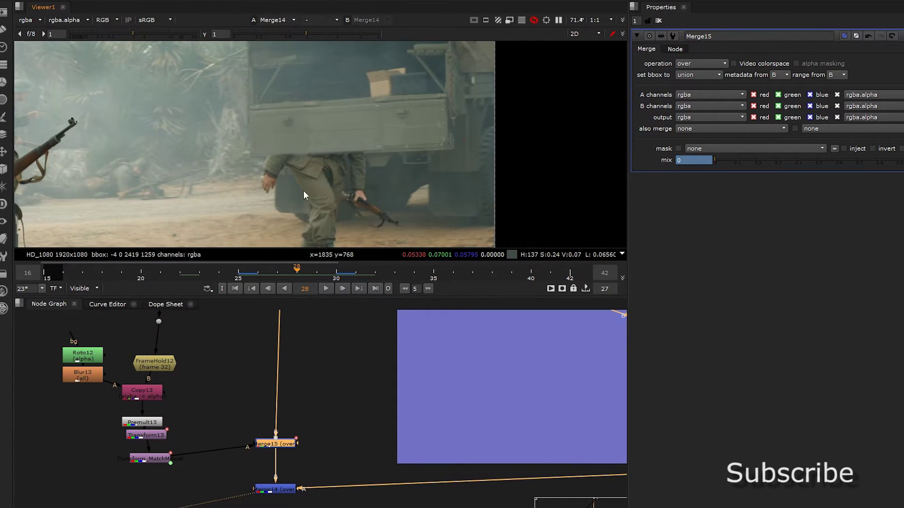
Play the Merge14 composite in a maximized viewer to examine the soldier removal around the truck across the shot.
scroll(296, 163, "down", 3)
middle_click_drag(302, 158, 301, 164)
key("l")
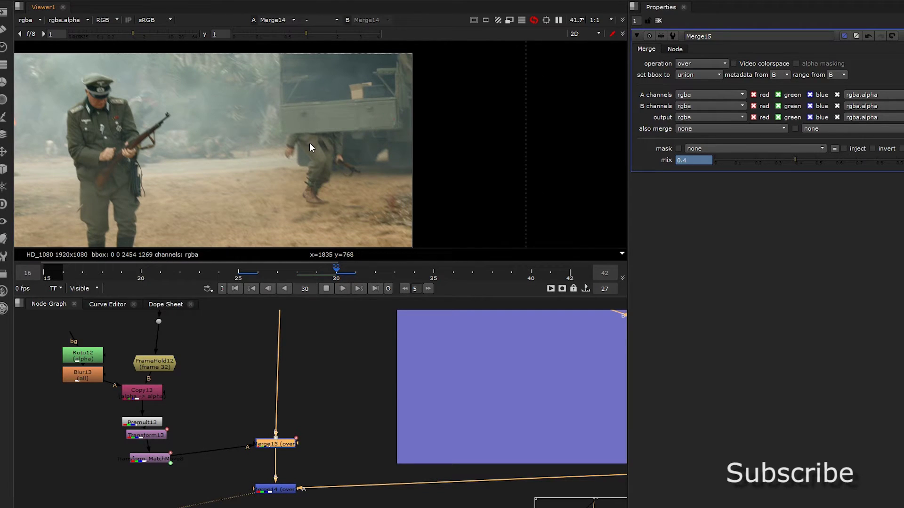
scroll(311, 142, "up", 2)
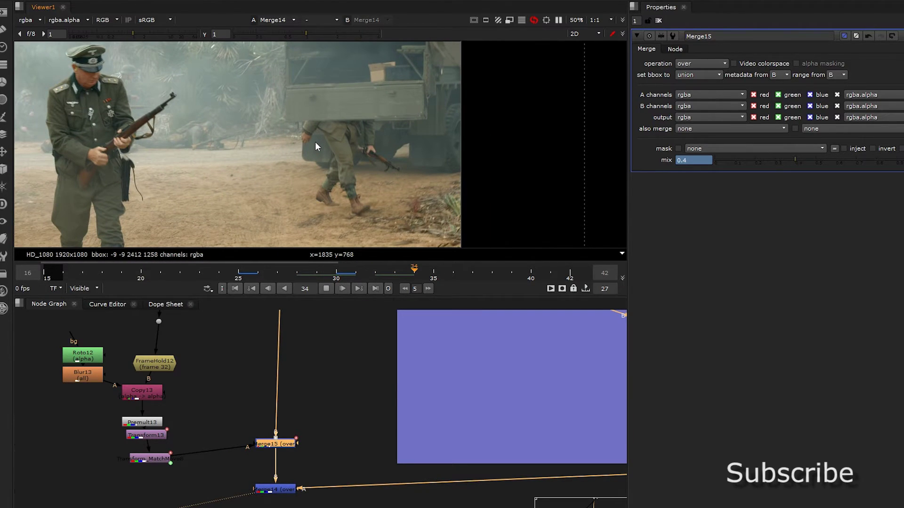
key("space")
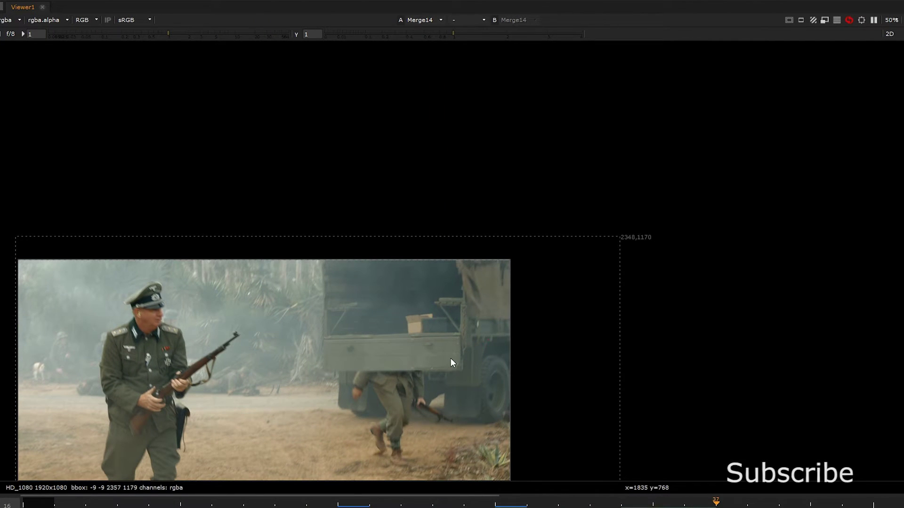
middle_click_drag(496, 298, 511, 284)
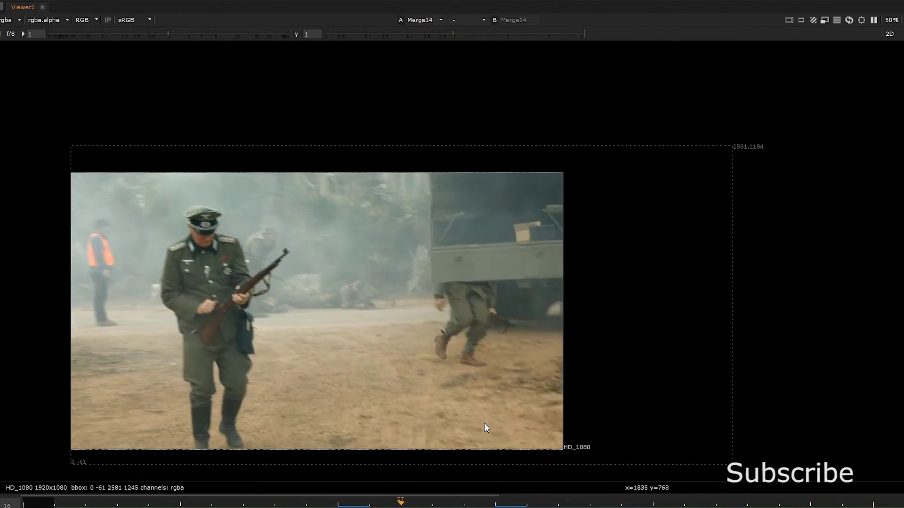
scroll(533, 258, "up", 3)
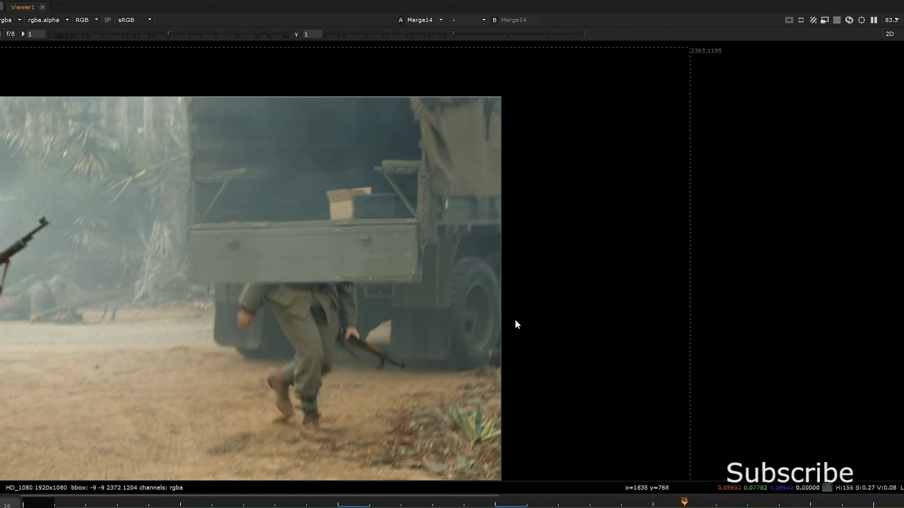
Open Transform12's properties below RotoPaint6 and scrub from frame 36 to 39 to examine its animated motion blur on the truck patch.
key("space")
scroll(291, 444, "up", 6)
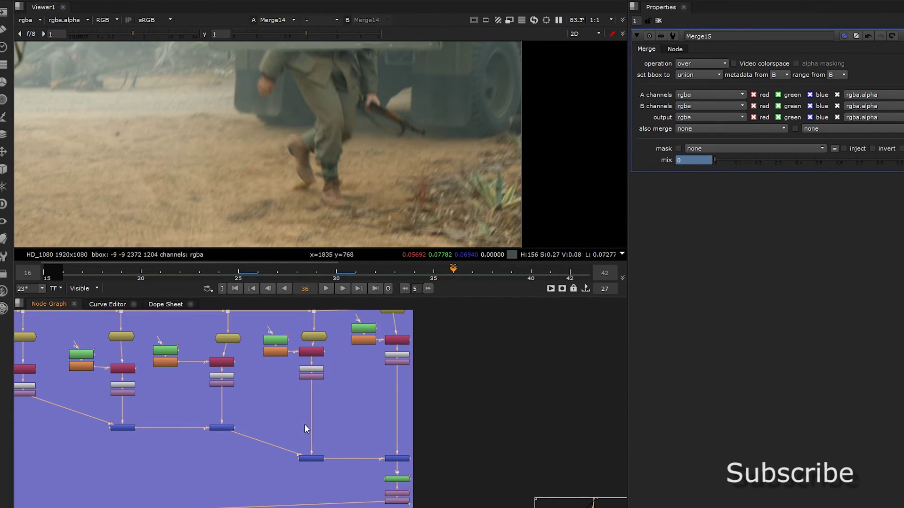
left_click(416, 476)
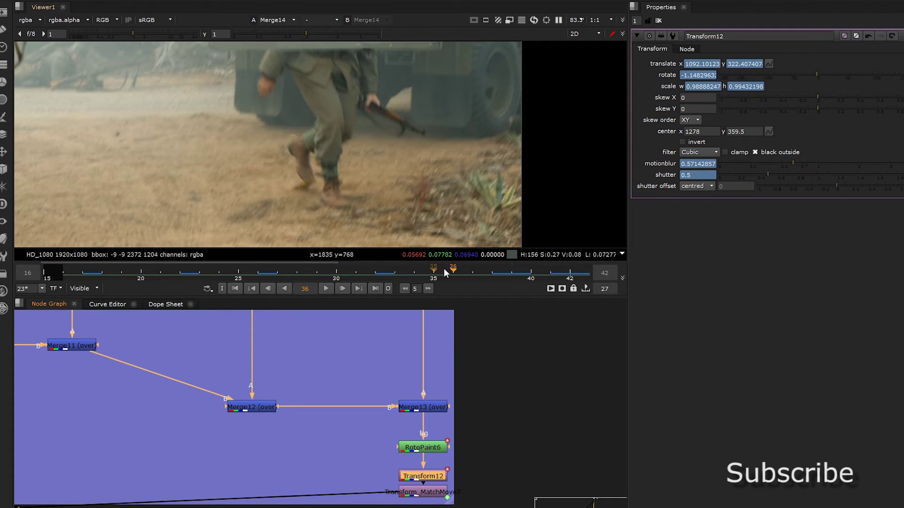
left_click_drag(464, 268, 501, 270)
middle_click_drag(239, 125, 244, 150)
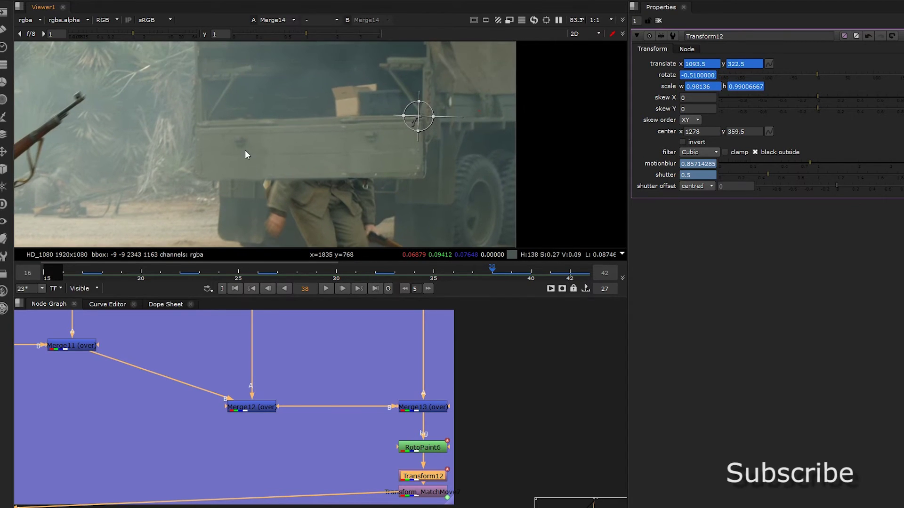
scroll(245, 150, "up", 2)
left_click_drag(505, 268, 505, 265)
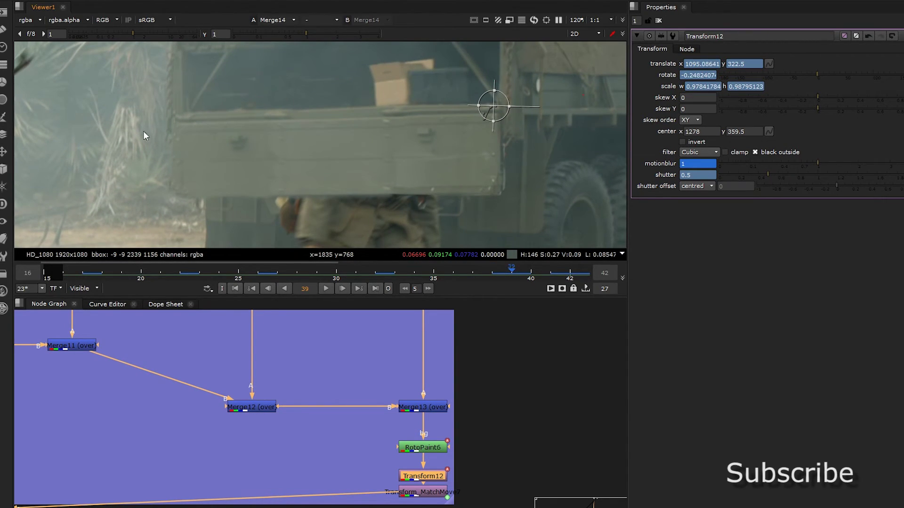
Move the Dope Sheet out of the pane it shares with the Node Graph and Curve Editor.
left_click(160, 300)
left_click_drag(160, 301, 903, 196)
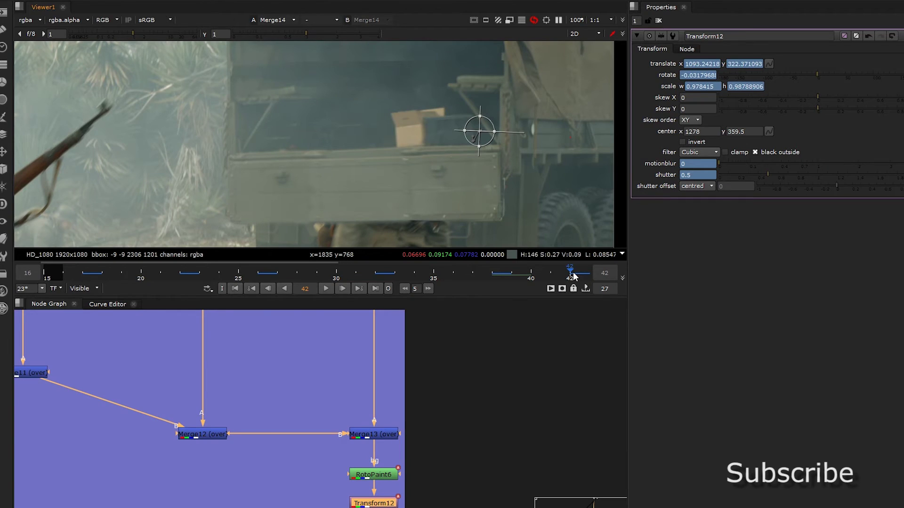
Play and scrub from frame 36 to 41 to examine the patch along the truck's tailgate.
left_click_drag(574, 276, 447, 264)
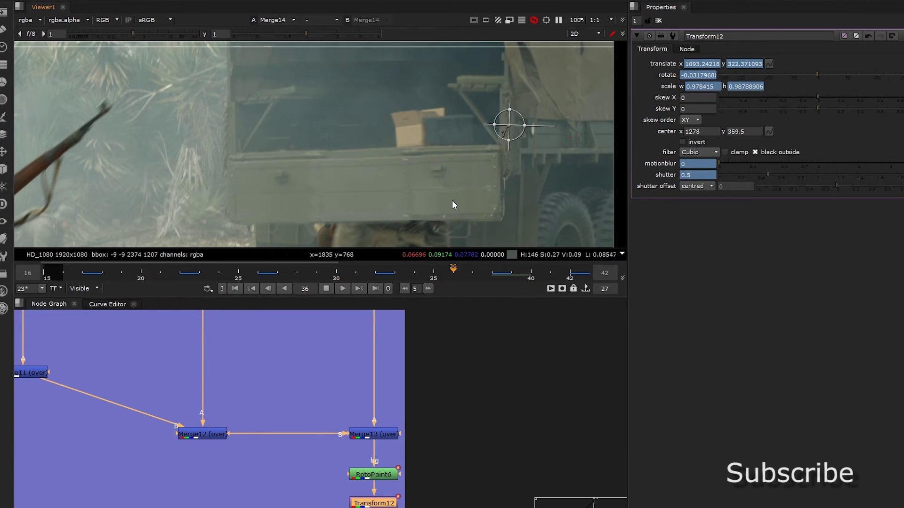
left_click(325, 289)
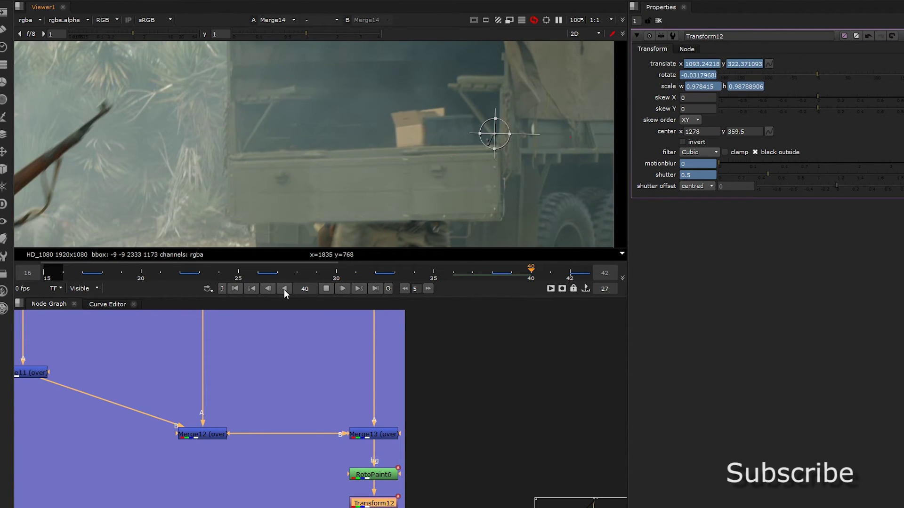
left_click_drag(452, 274, 553, 275)
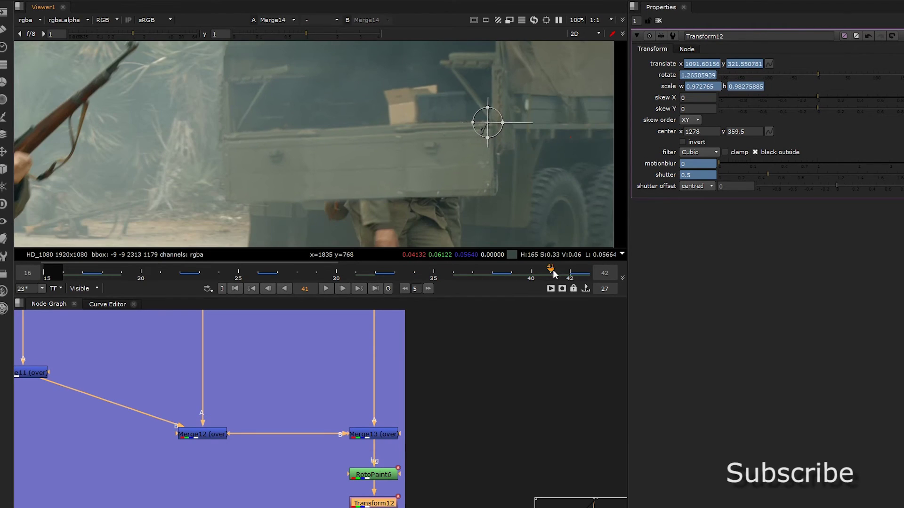
middle_click_drag(437, 166, 427, 189)
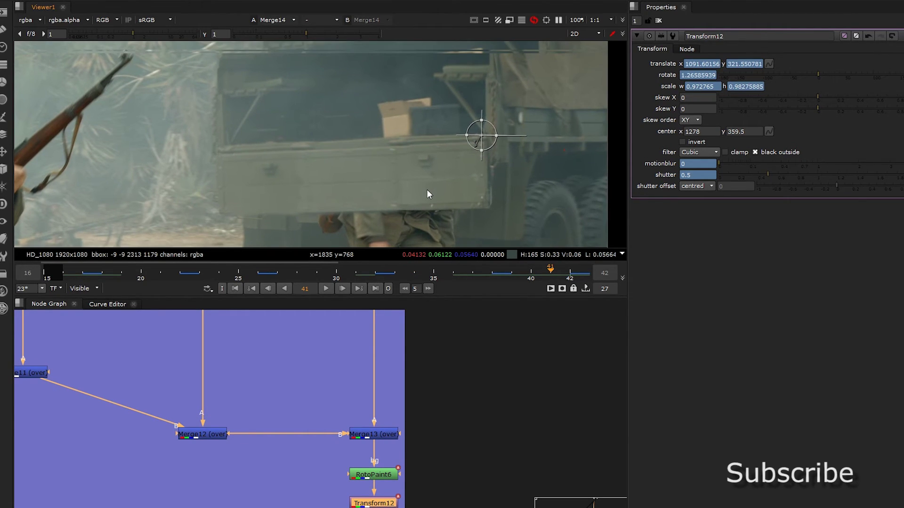
Play the shot in a maximized viewer, then scrub from the early frames to frame 39 to review the truck patches.
key("l")
key("space")
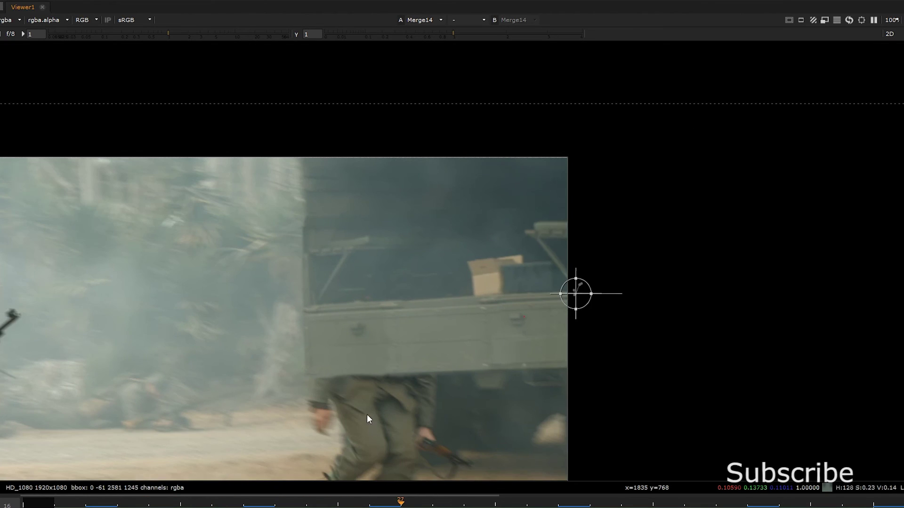
scroll(367, 415, "down", 1)
middle_click_drag(366, 414, 395, 319)
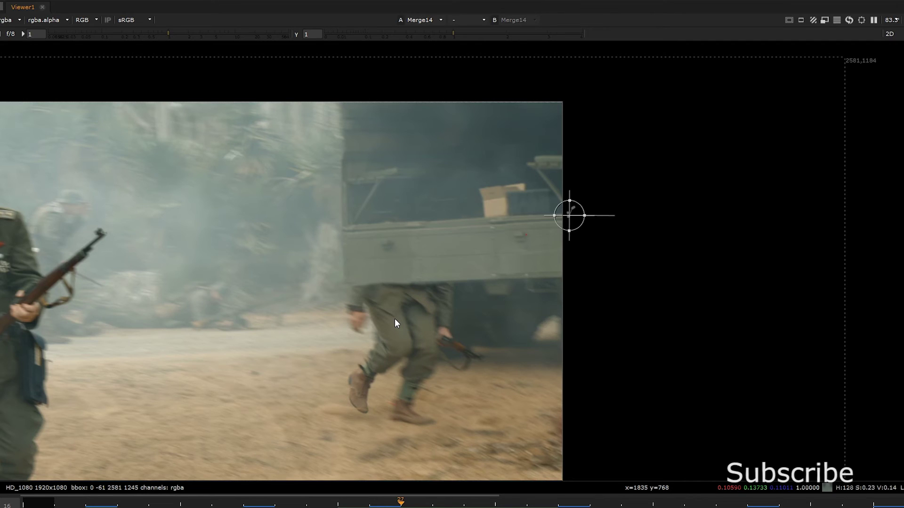
left_click(316, 505)
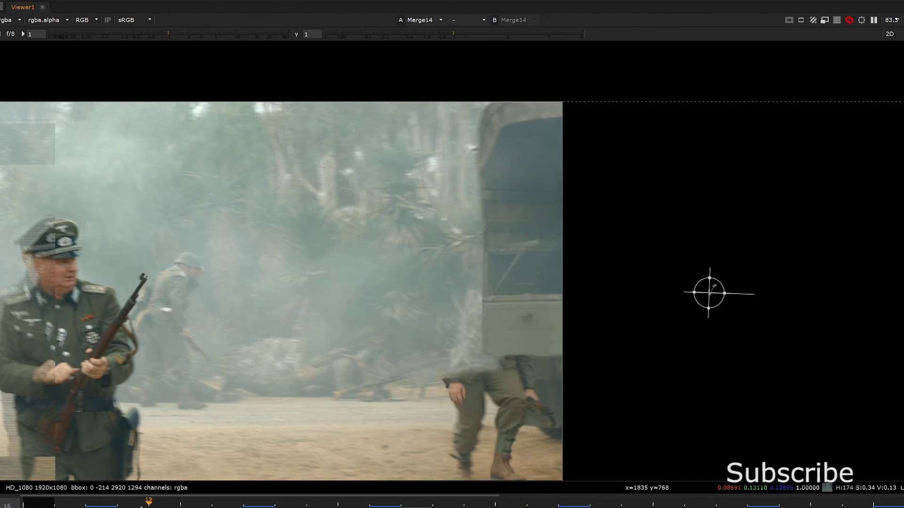
left_click_drag(316, 504, 779, 501)
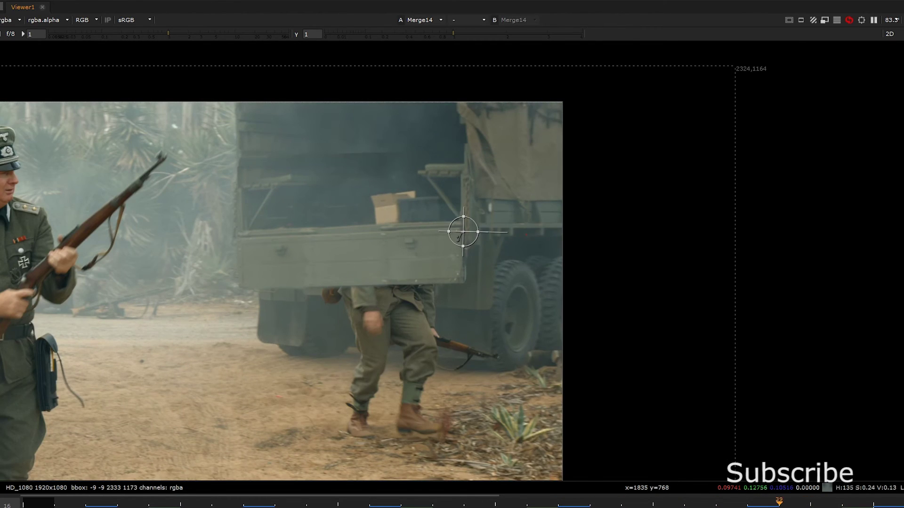